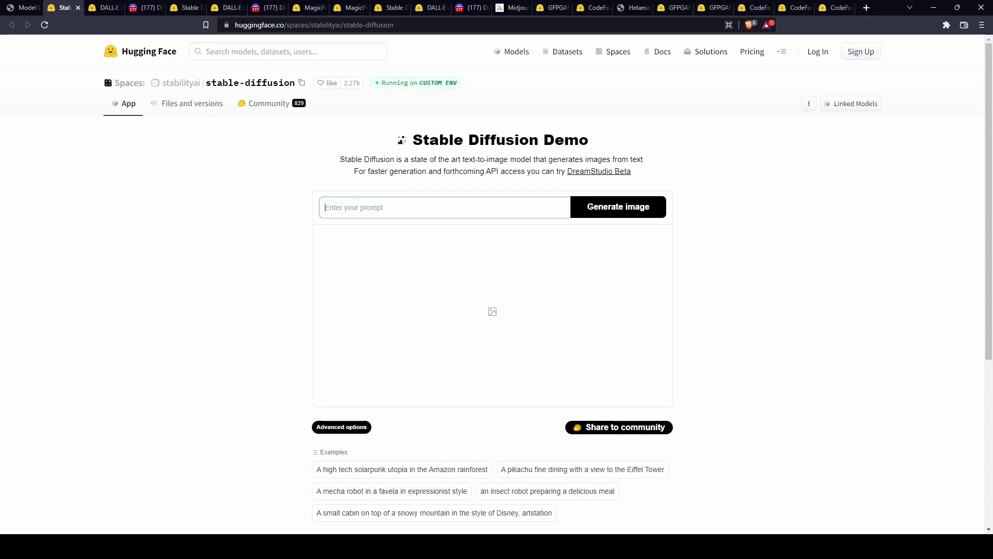
Generate images for the prompt "fox knight" in the Stable Diffusion demo and view the finished results in the other open demo page.
text(fox knight)
key(Return)
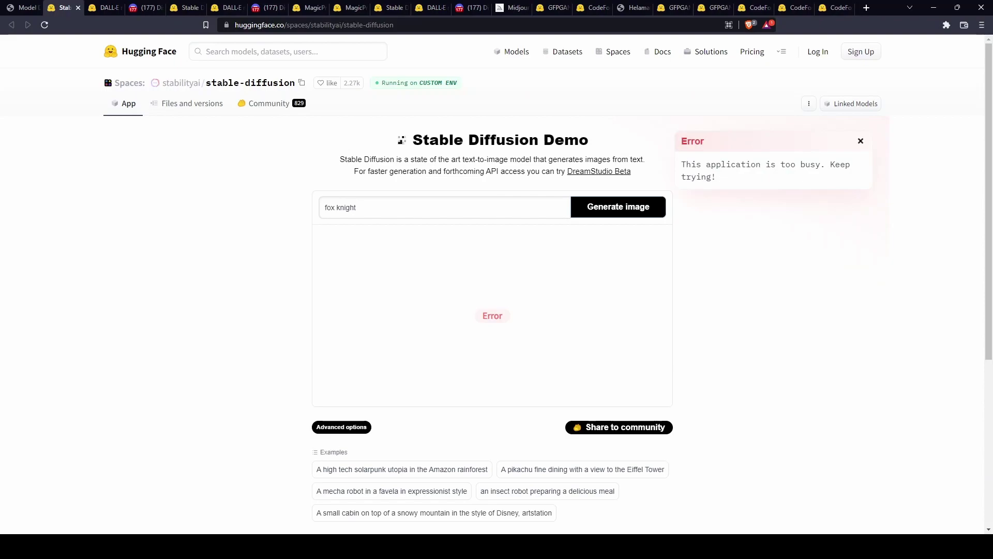
key(Return)
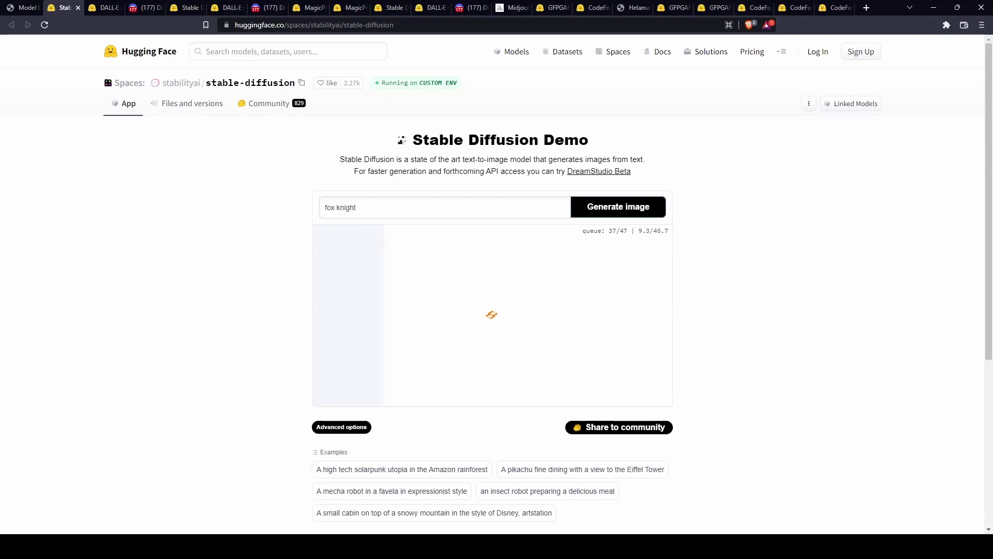
click(186, 7)
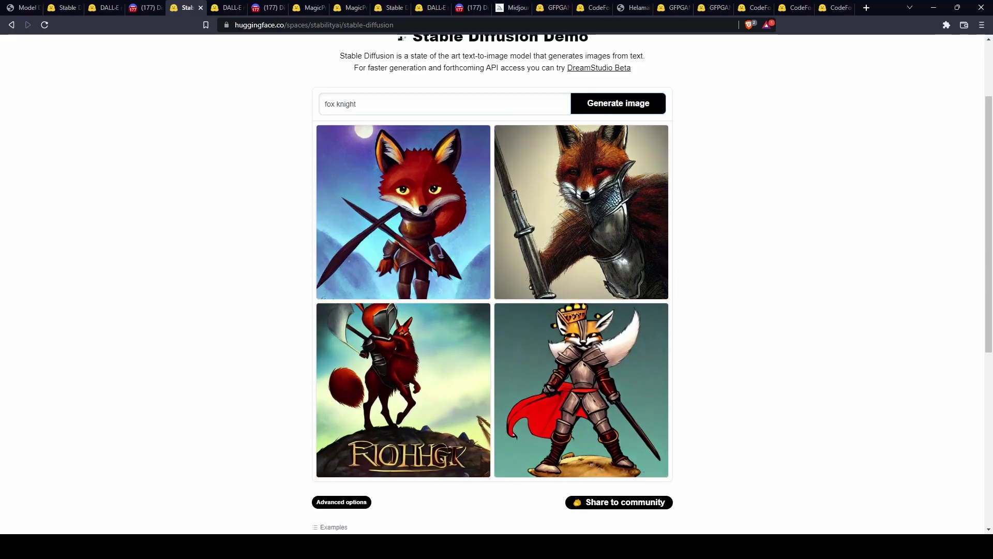
Go to the empty DALL·E mini space, then review the finished "fox knight" image grid in its other open page.
click(106, 7)
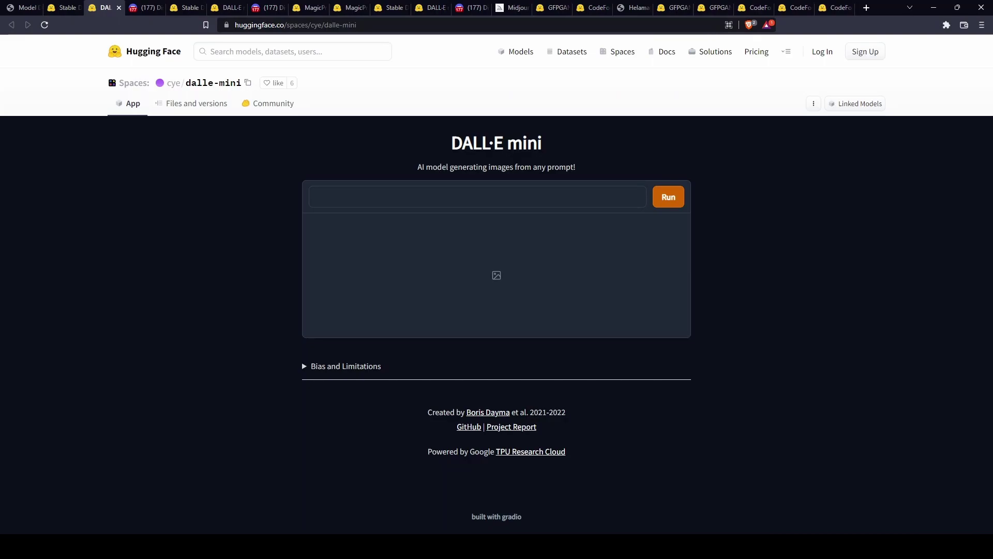
click(228, 7)
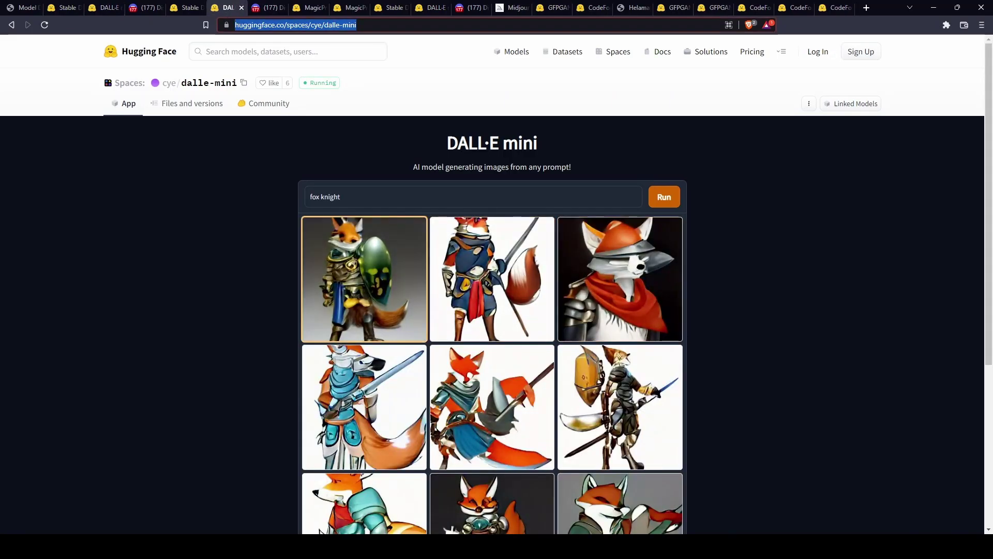
scroll(364, 279, down, 1)
scroll(492, 310, down, 1)
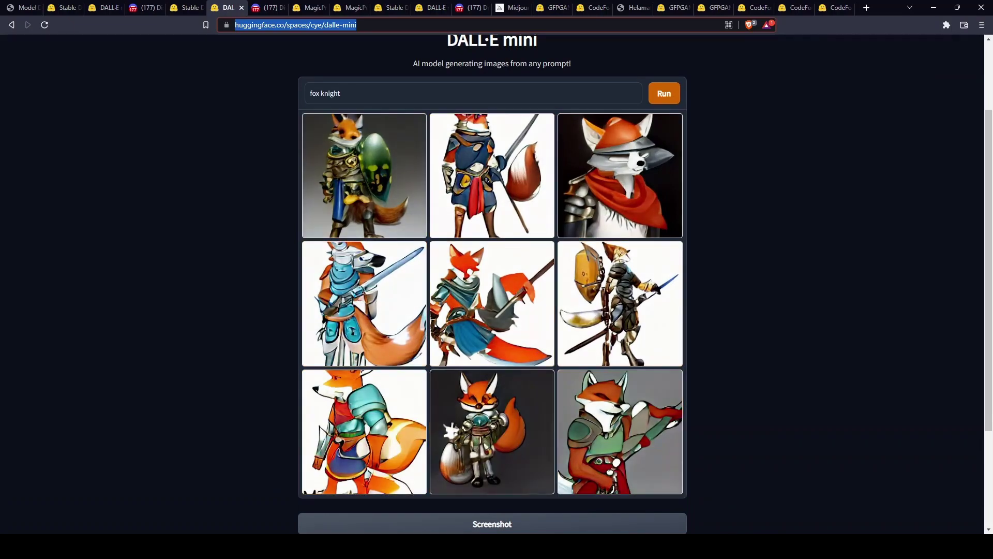
Switch to the browser window with the Midjourney home page, open the beta's Discord invitation and fill in a username.
key(alt+Tab)
key(alt+Tab)
key(alt+Tab)
key(alt+Tab)
key(alt+Tab)
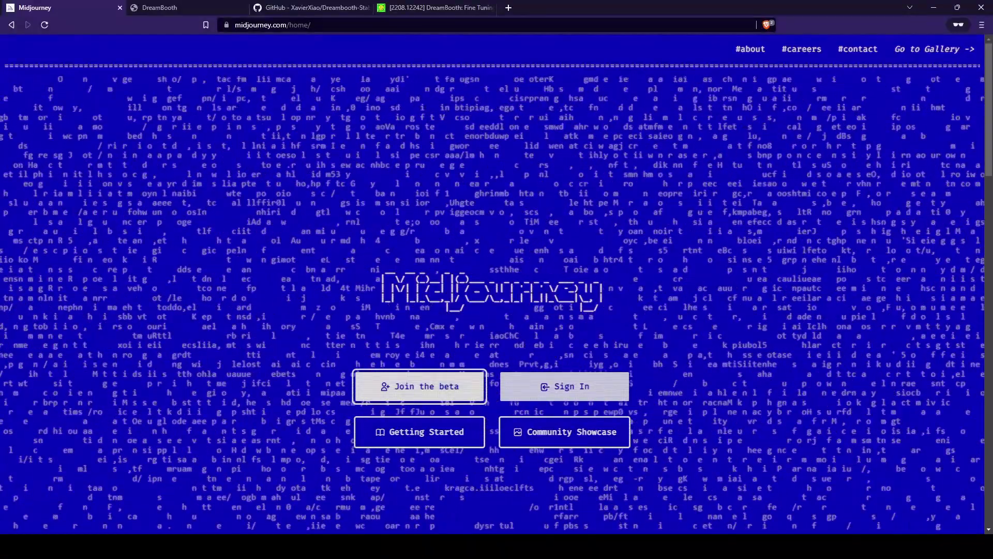
click(419, 386)
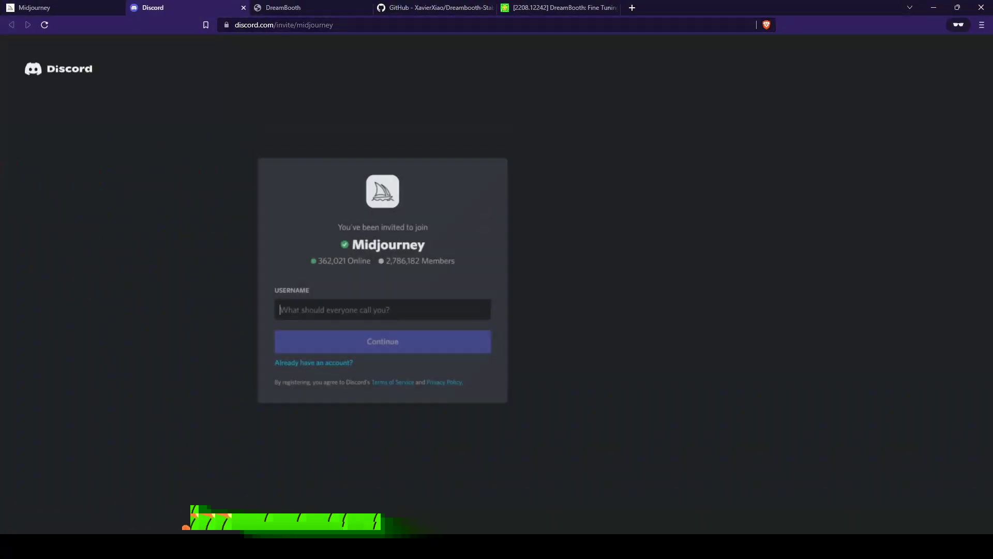
text(ghghghghg)
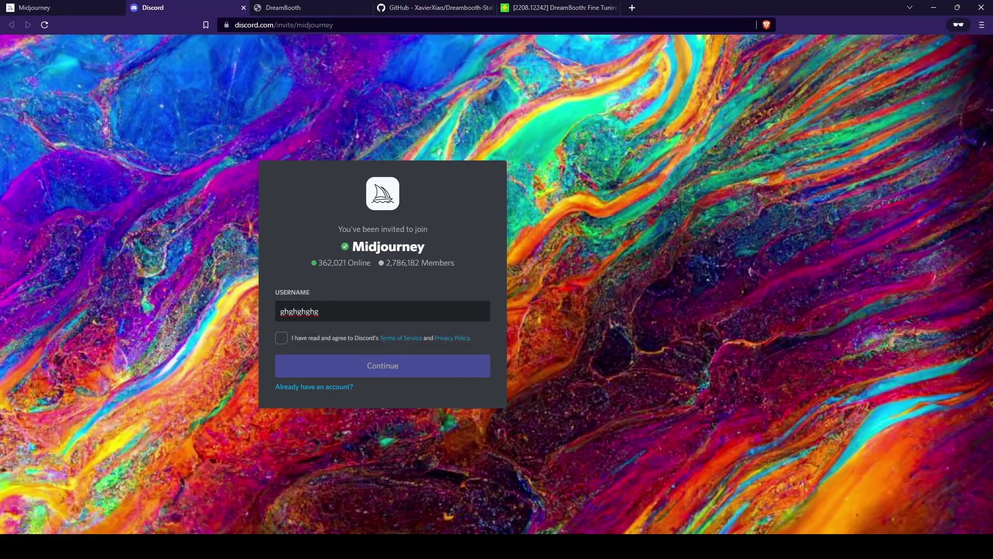
Return to the browser window with DALL·E mini and browse other users' generated images in Midjourney's newbies-106 Discord channel.
key(alt+Tab)
key(alt+Tab)
key(alt+Tab)
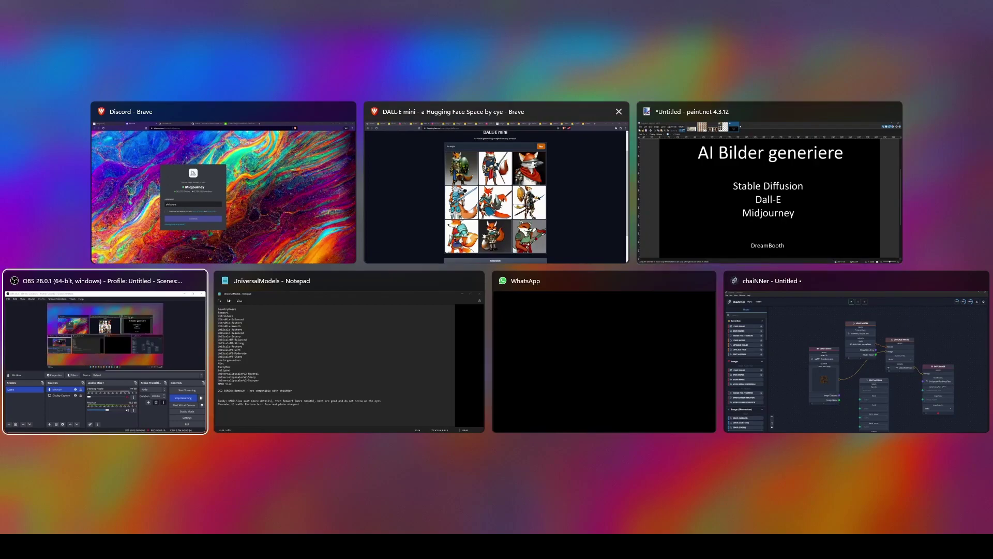
click(497, 186)
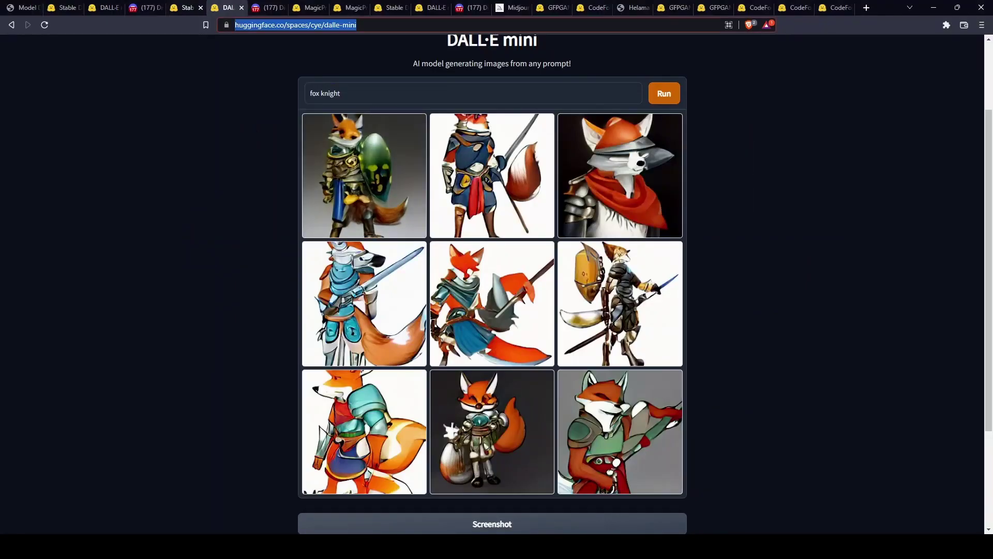
click(145, 7)
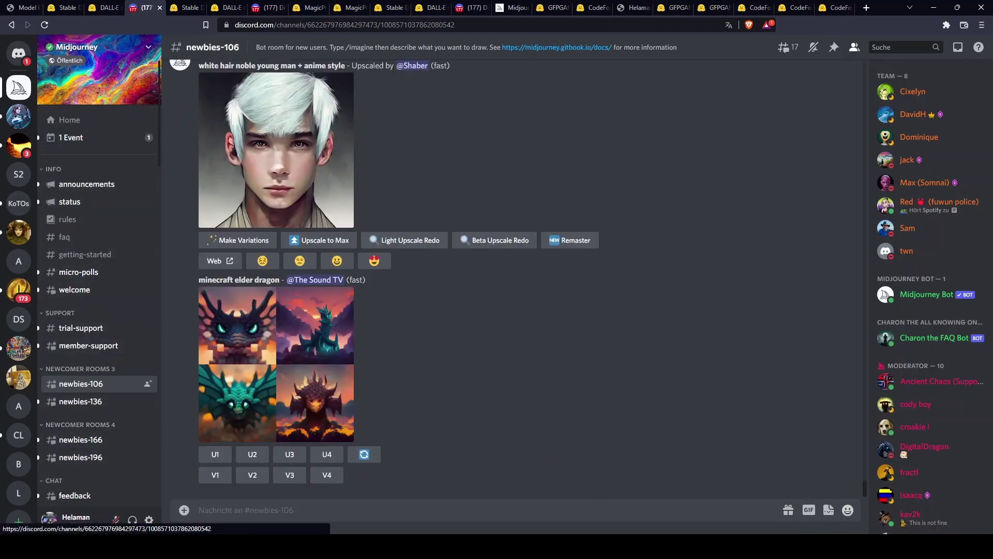
scroll(513, 279, up, 7)
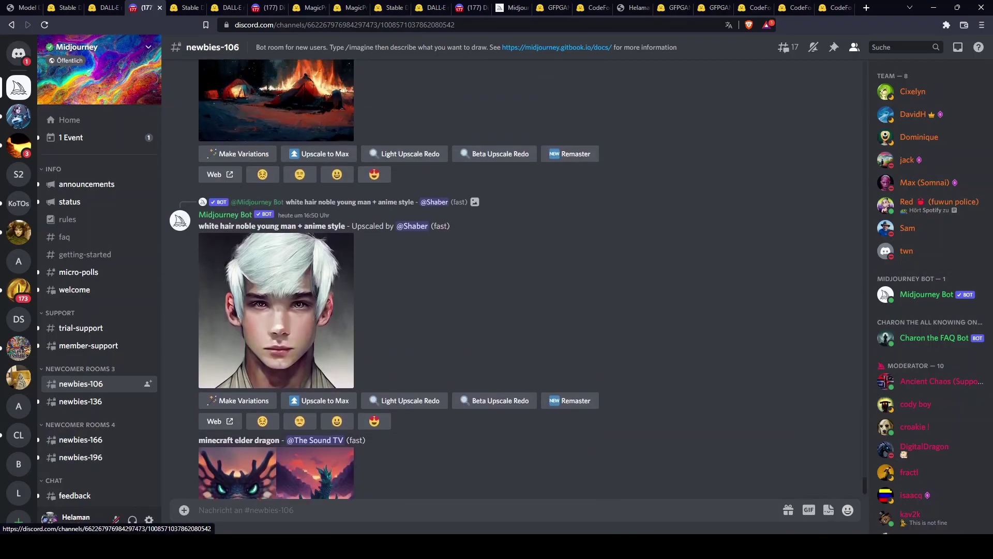
scroll(512, 279, down, 8)
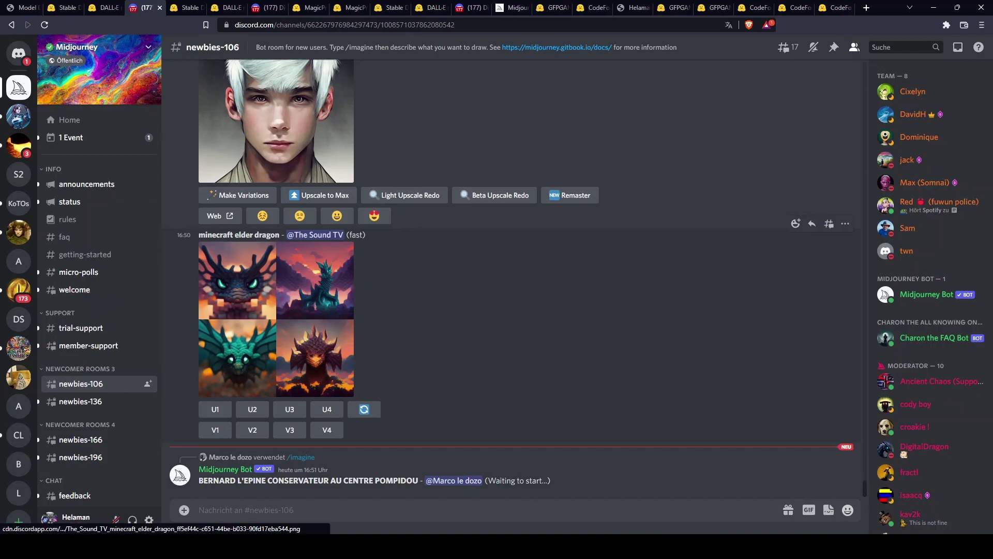
scroll(512, 279, up, 4)
scroll(512, 279, up, 6)
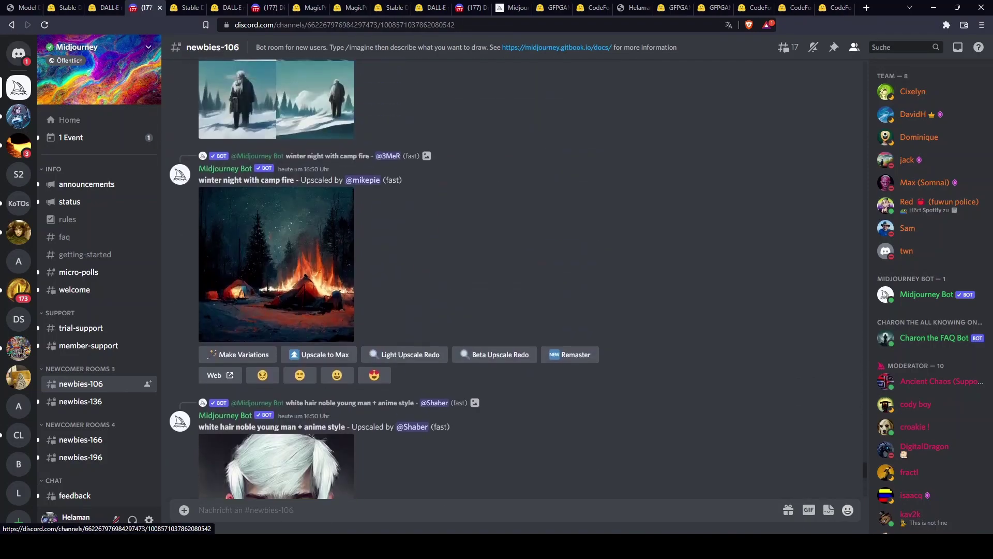
scroll(512, 279, down, 12)
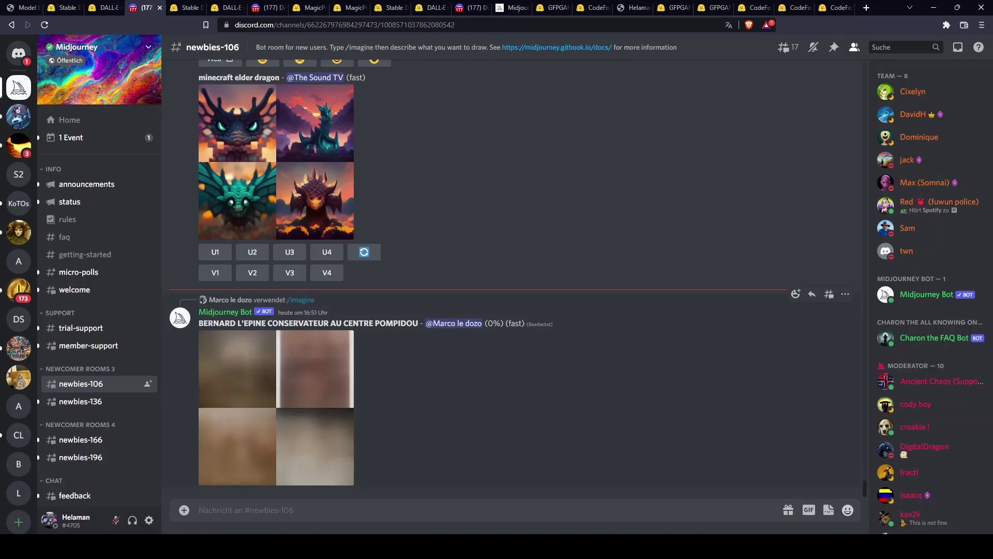
Submit an /imagine command with the prompt "fox knight" in the newbies-106 channel.
text(/)
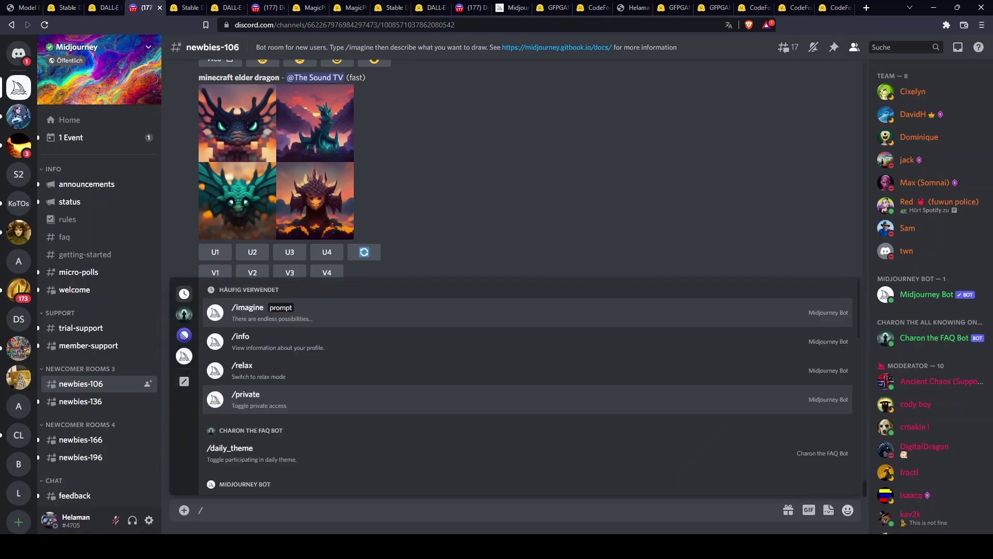
text(imagine)
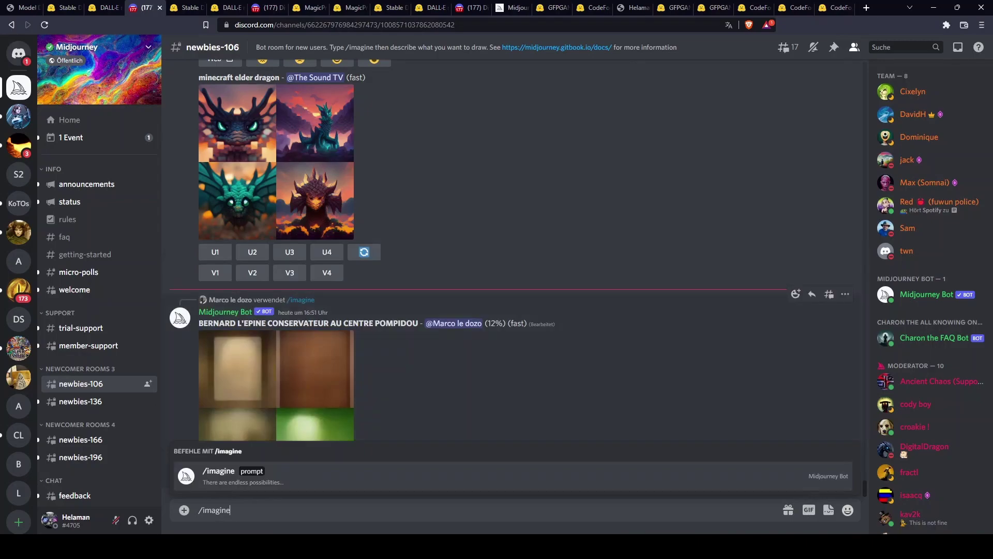
key(Tab)
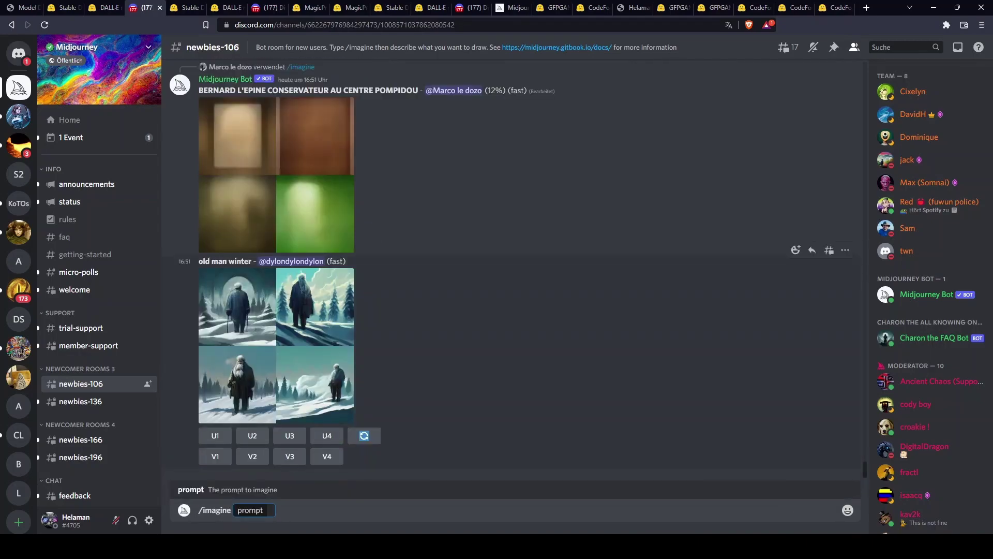
text(fox knight)
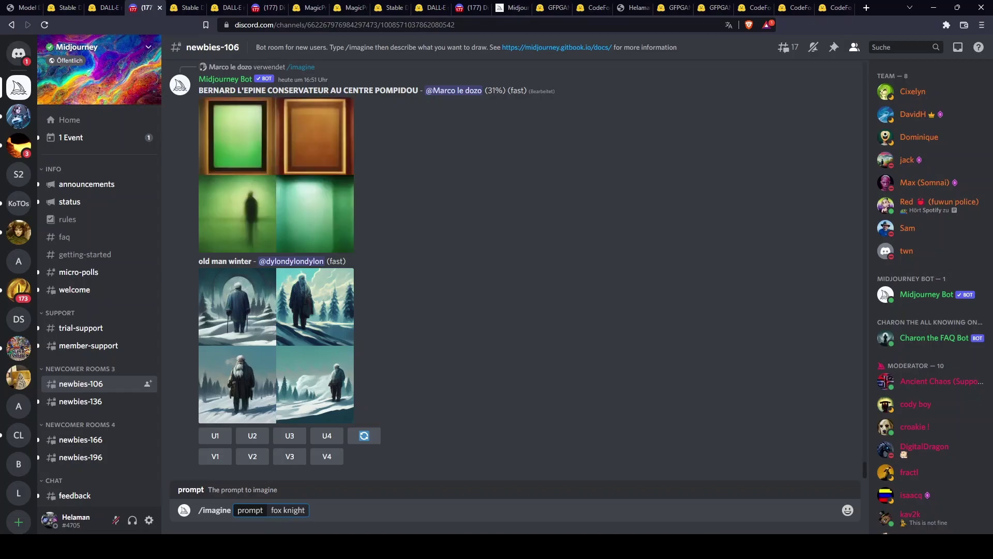
key(Return)
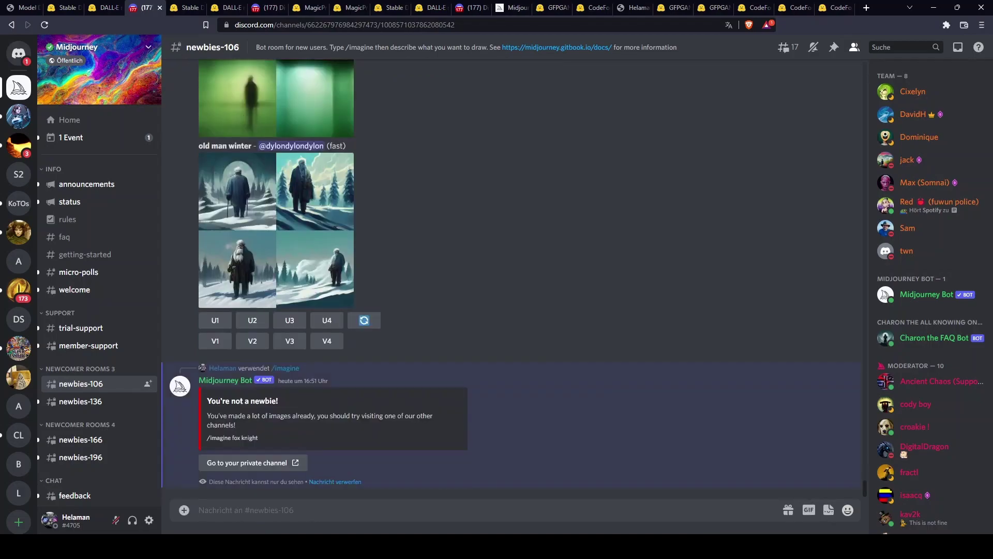
scroll(514, 280, up, 4)
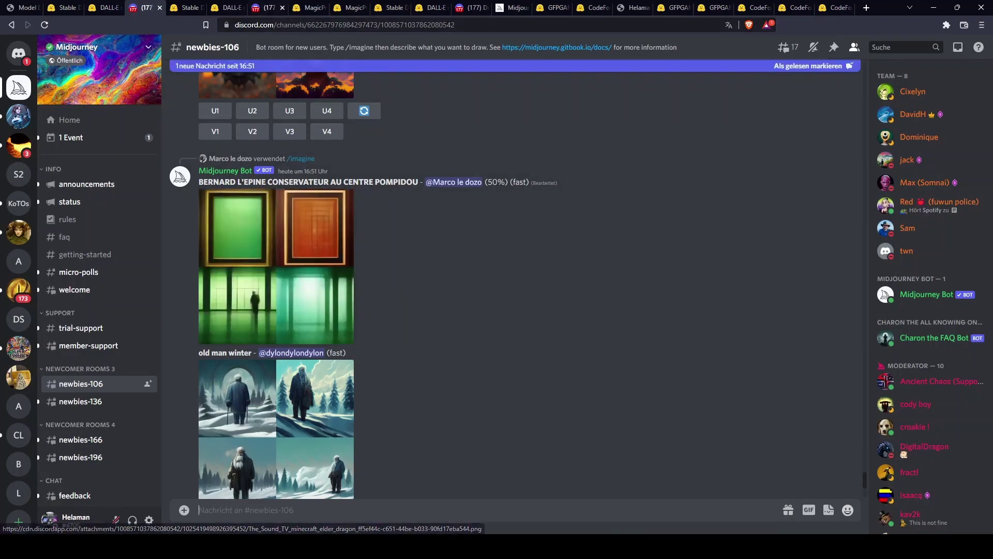
Open the Midjourney Bot direct messages and view the "fox knight" image grid enlarged.
click(266, 7)
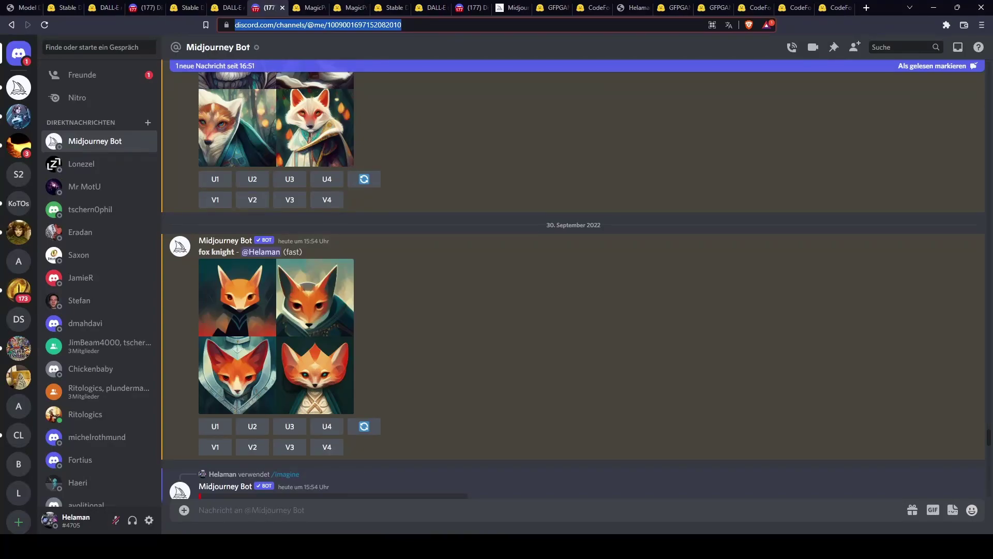
click(276, 336)
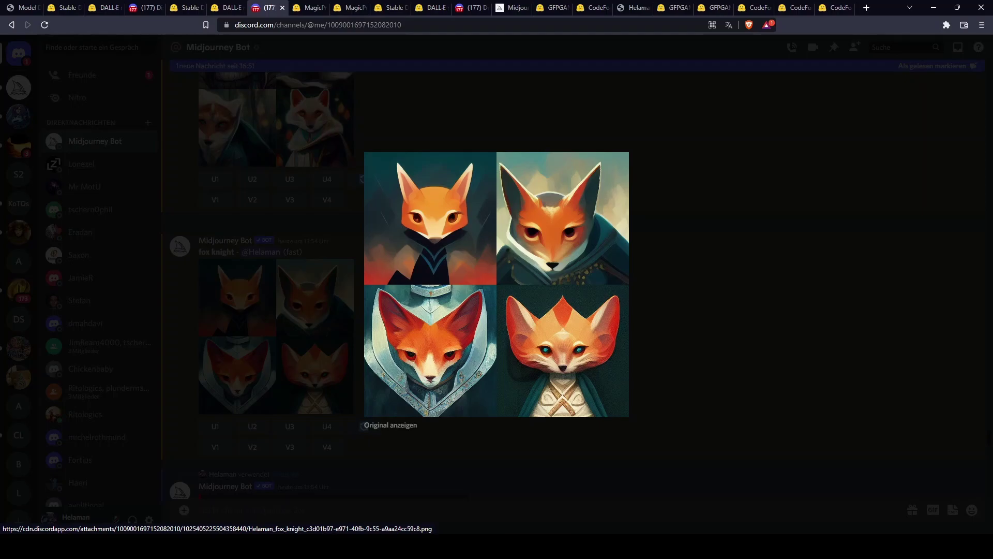
key(Escape)
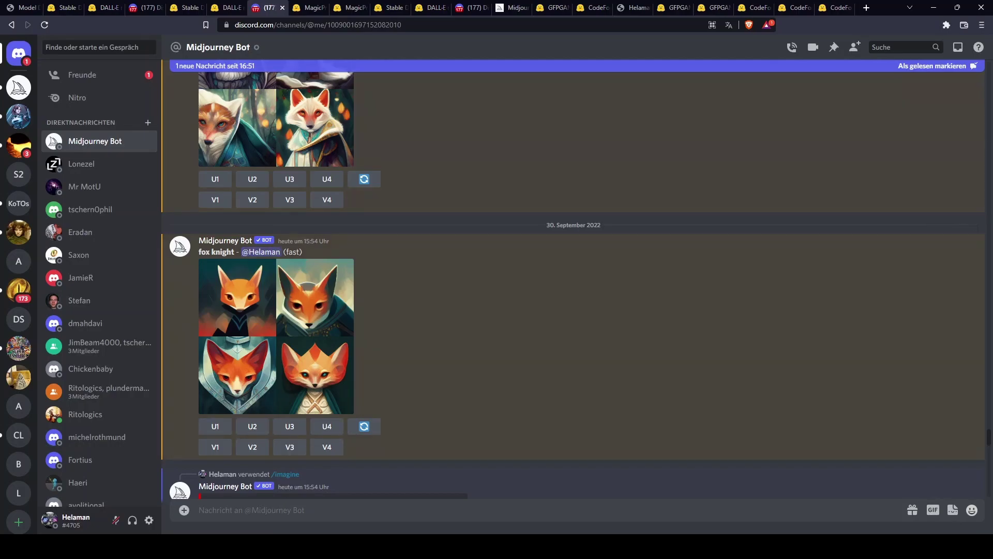
Generate prompt suggestions from the initial text "fox knight" in the MagicPrompt-Stable-Diffusion space.
key(ctrl+Tab)
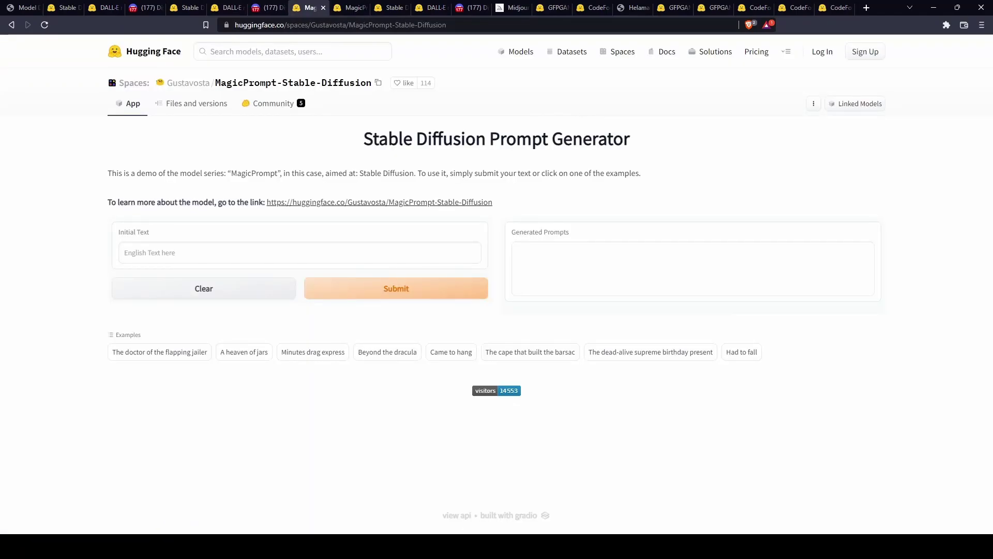
click(300, 253)
text(midj)
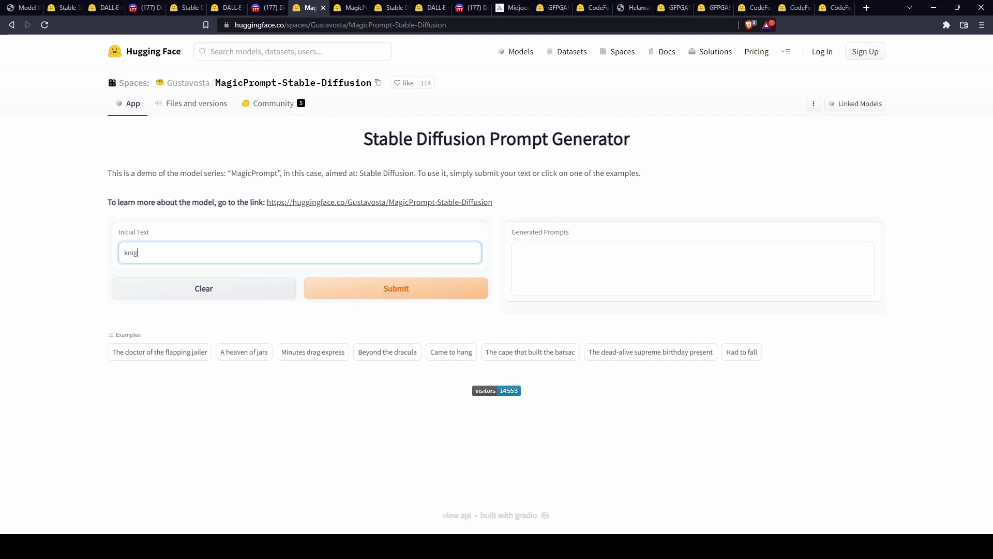
key(BackSpace)
key(BackSpace)
key(BackSpace)
key(BackSpace)
text(fox knight)
key(Return)
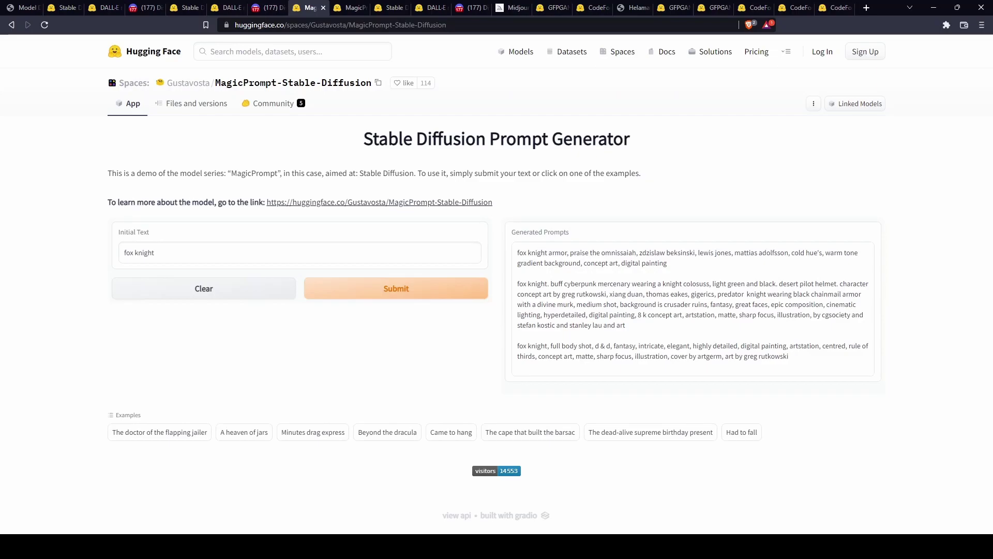
Review the prepared MagicPrompt suggestions and the Stable Diffusion and DALL·E mini pages for the plate armor confetti prompt.
key(ctrl+Tab)
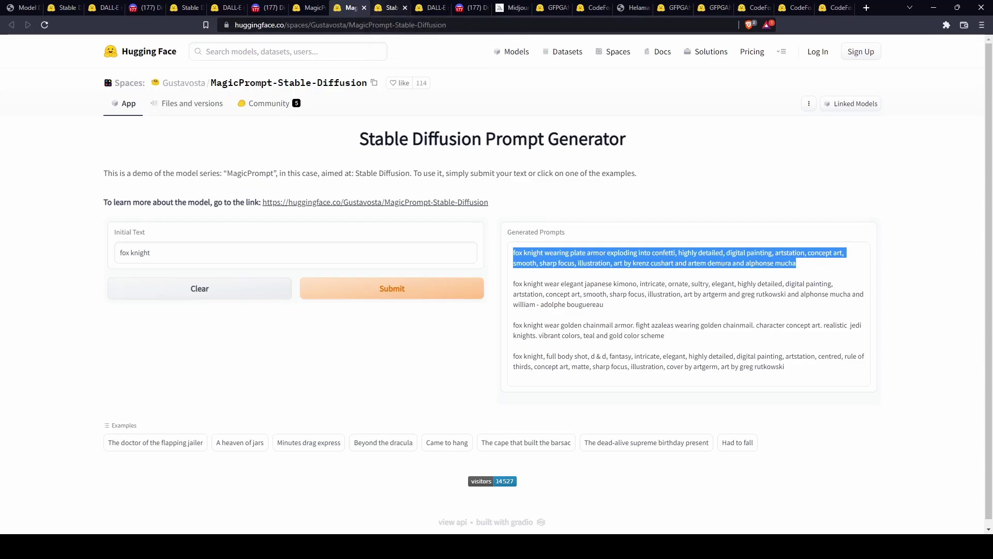
click(388, 7)
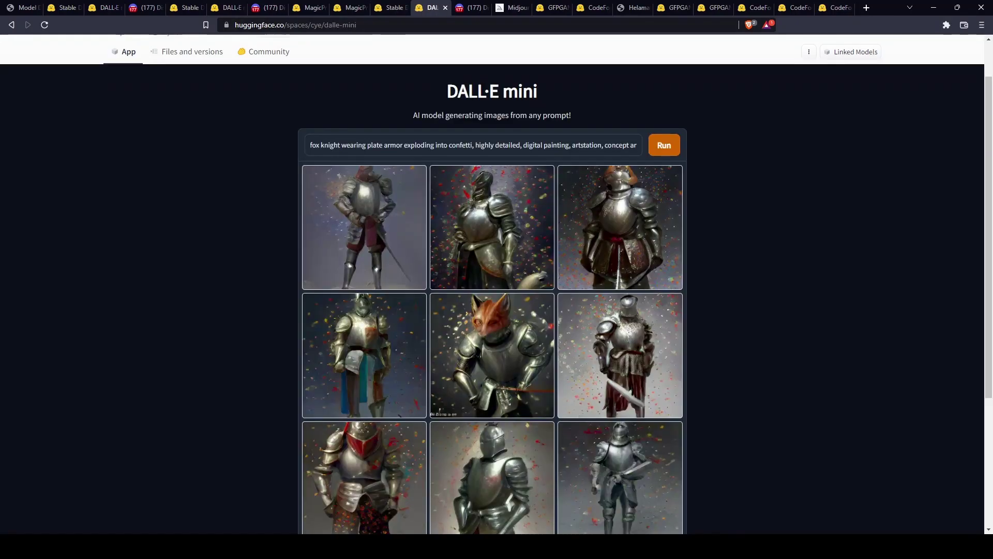
click(431, 7)
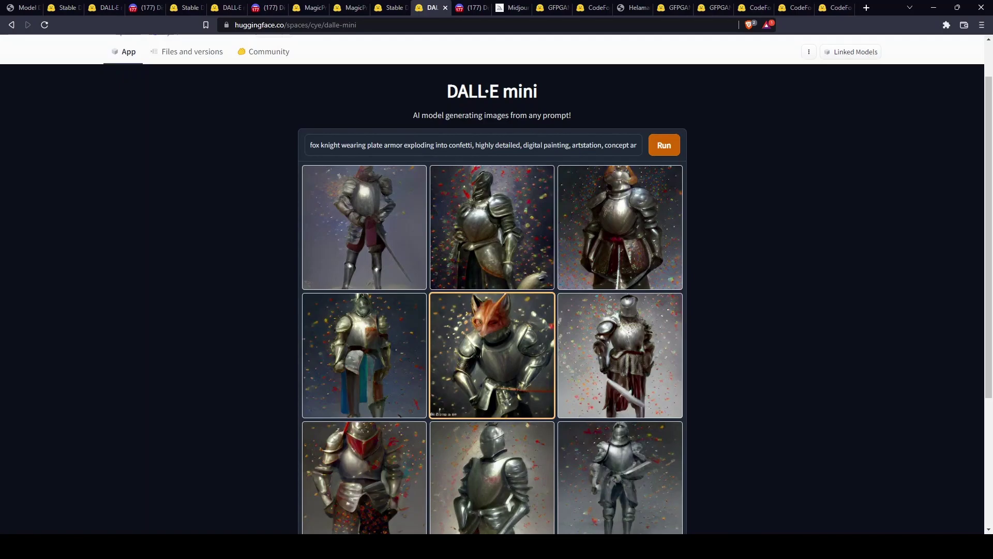
Find the fox knight plate armor confetti result in the Midjourney Bot conversation and enlarge its image grid.
click(472, 7)
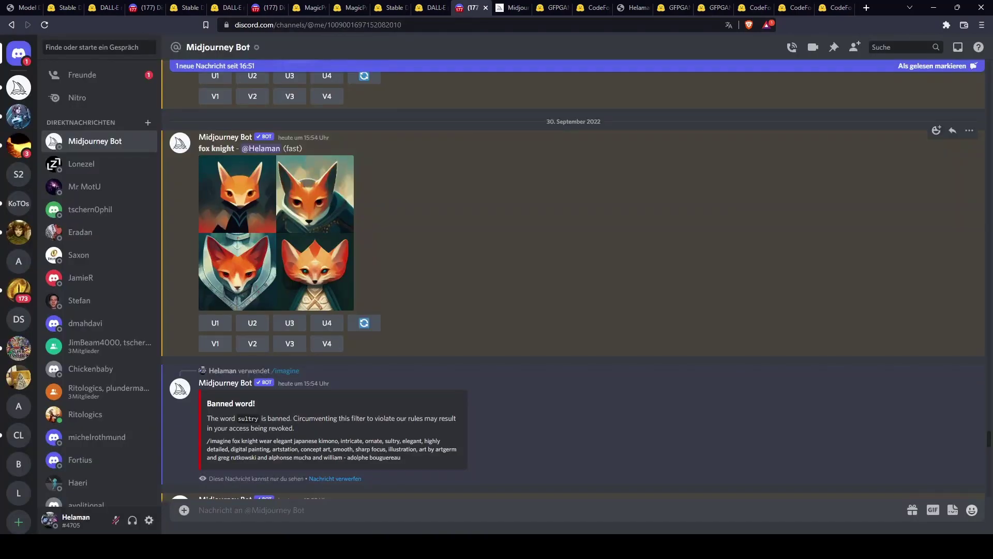
scroll(573, 279, down, 5)
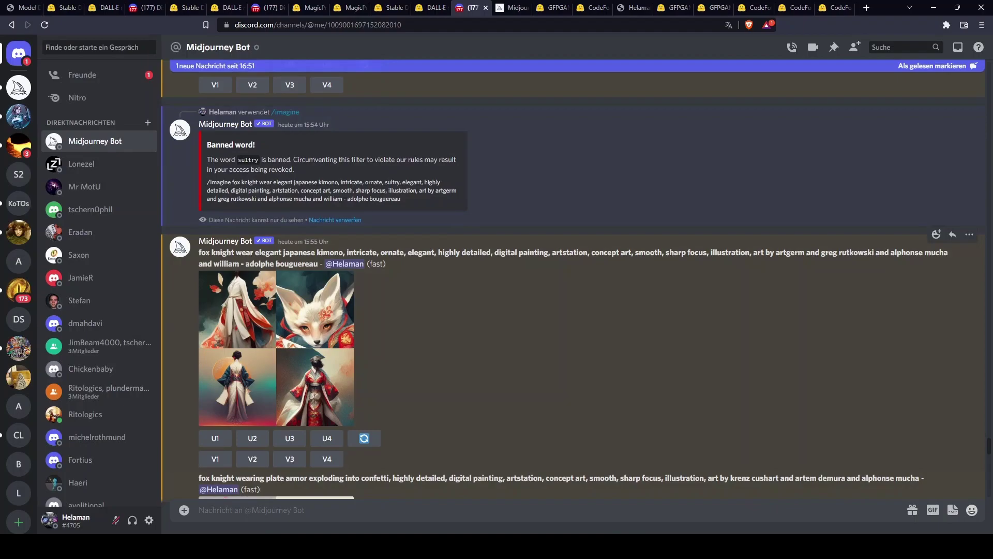
scroll(572, 280, down, 5)
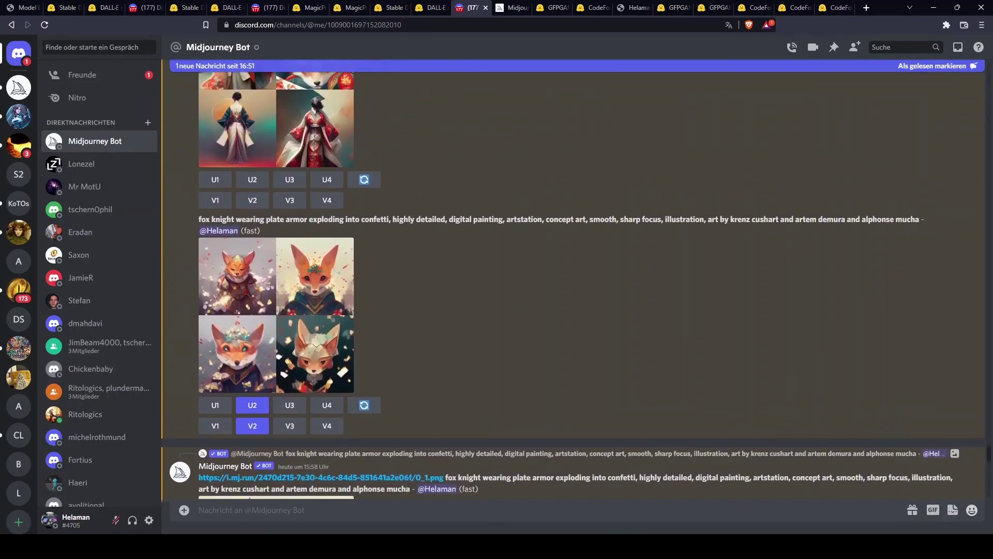
click(311, 279)
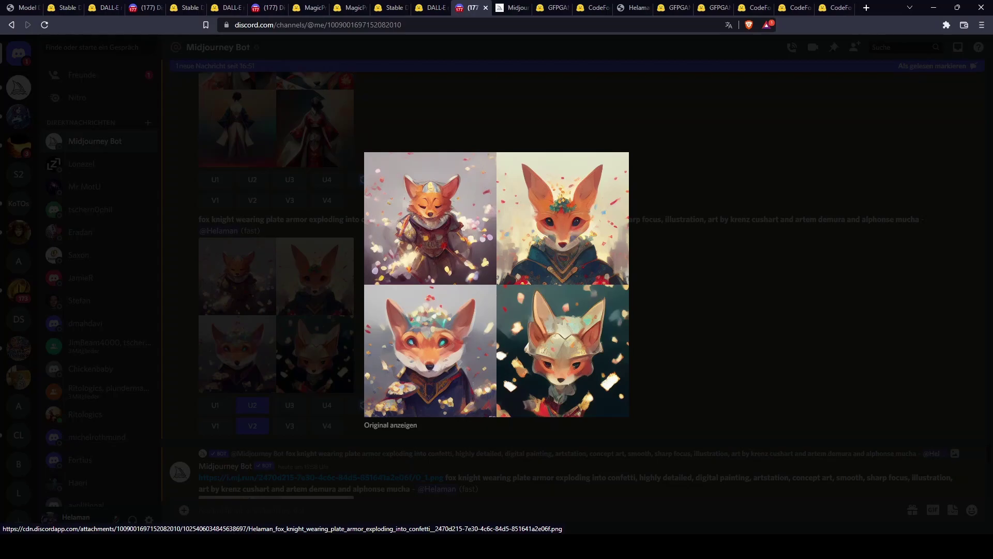
Close the enlarged grid and enlarge the confetti variations grid and the upscaled fox knight in turn, closing each view.
key(Escape)
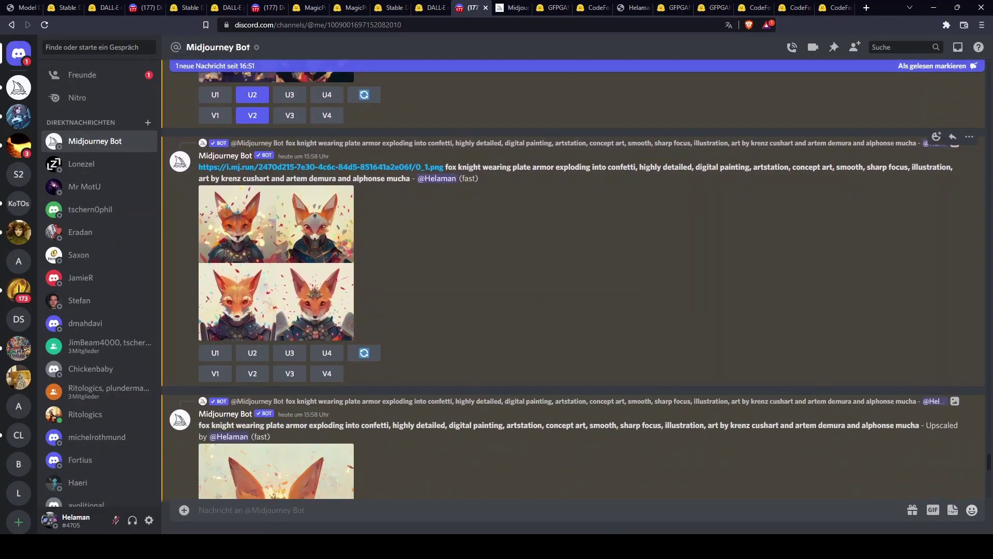
click(276, 263)
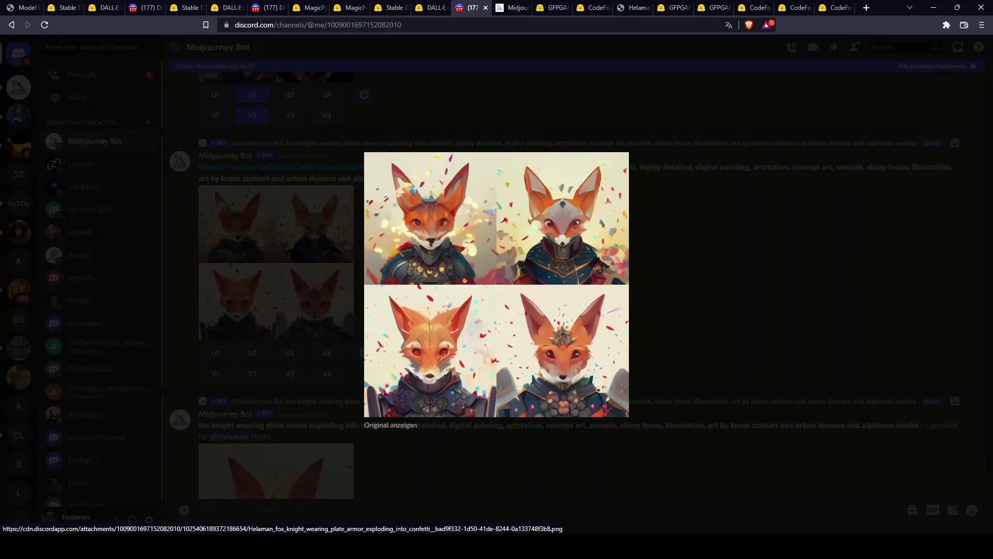
key(Escape)
scroll(569, 311, down, 5)
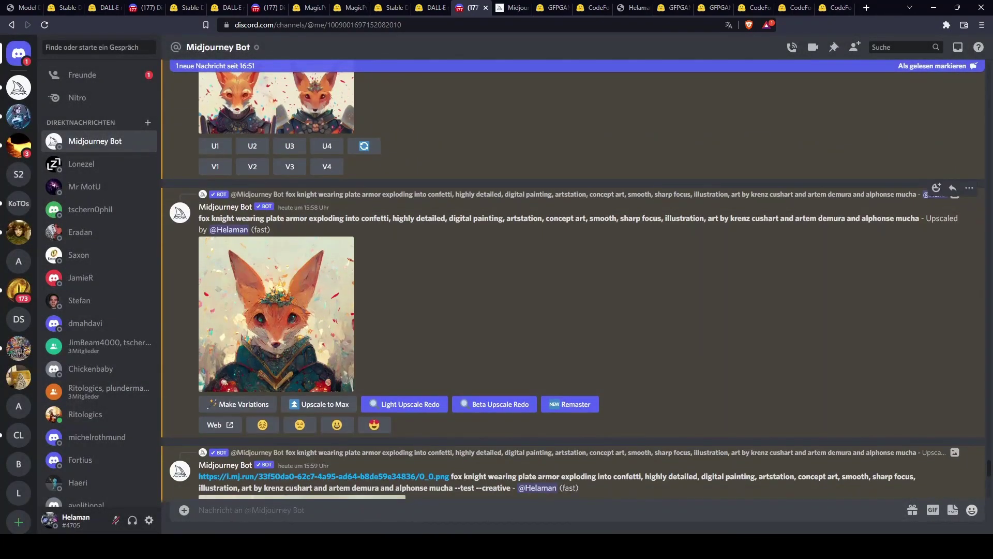
click(277, 314)
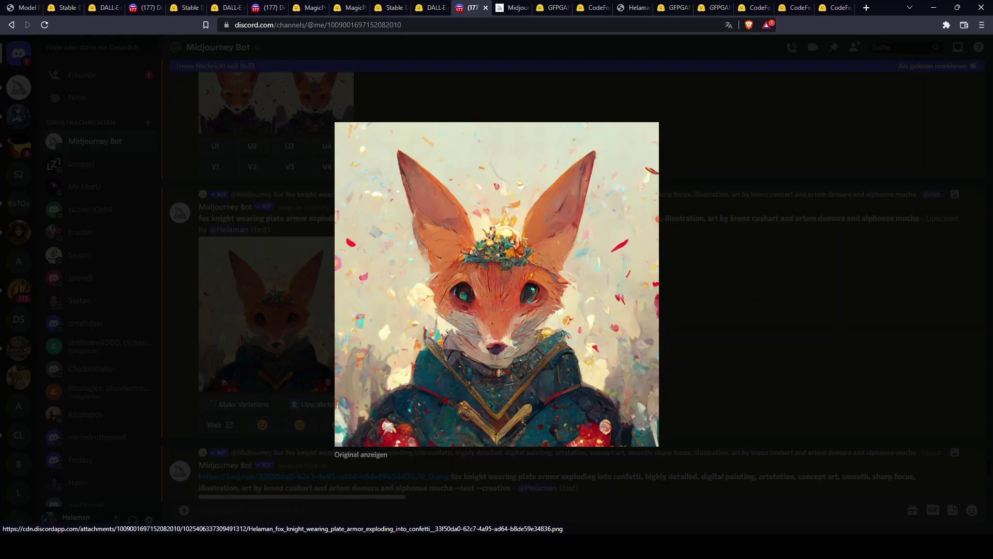
key(Escape)
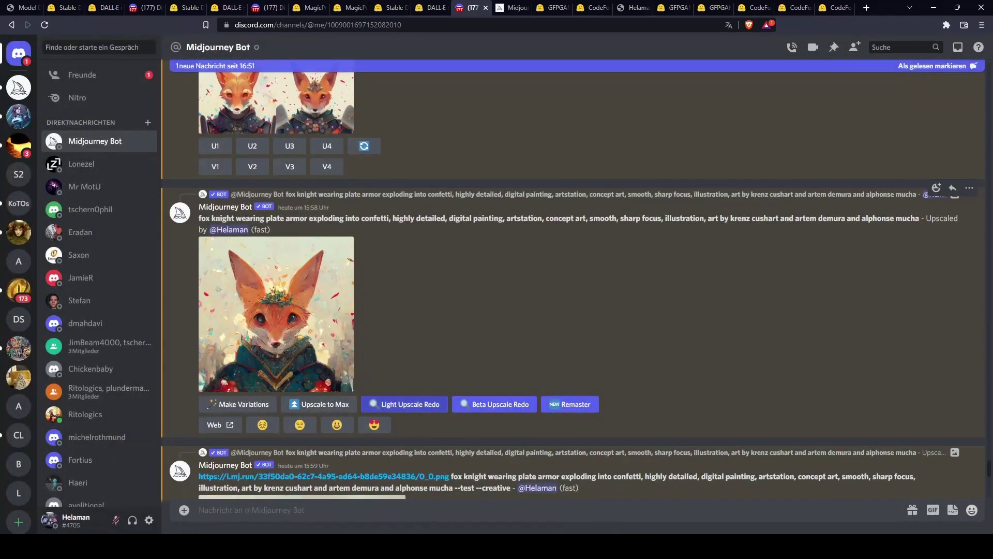
Find the fox knight pair made with --test --creative in the Midjourney Bot conversation, enlarge it and close the view.
scroll(572, 284, up, 6)
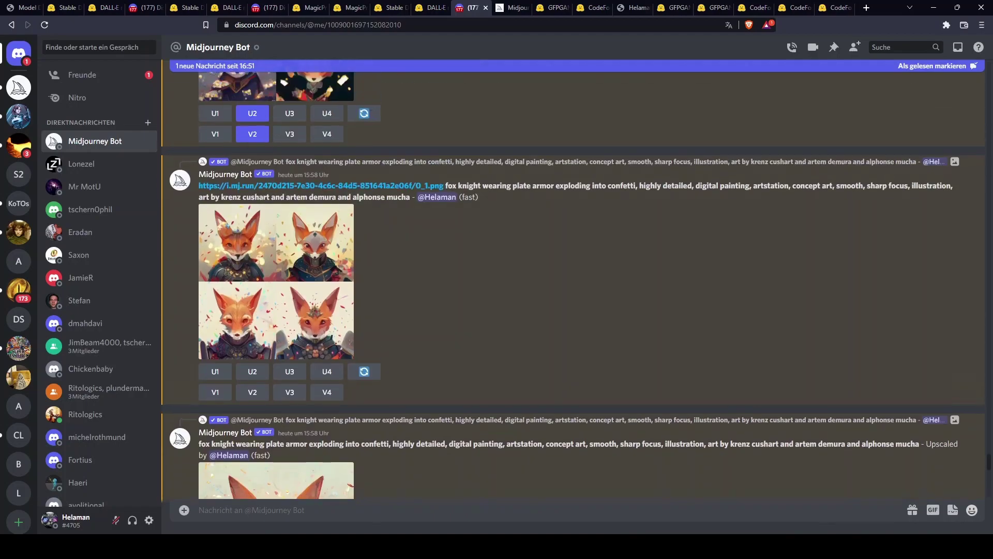
scroll(573, 284, up, 2)
scroll(573, 284, down, 8)
scroll(573, 284, down, 1)
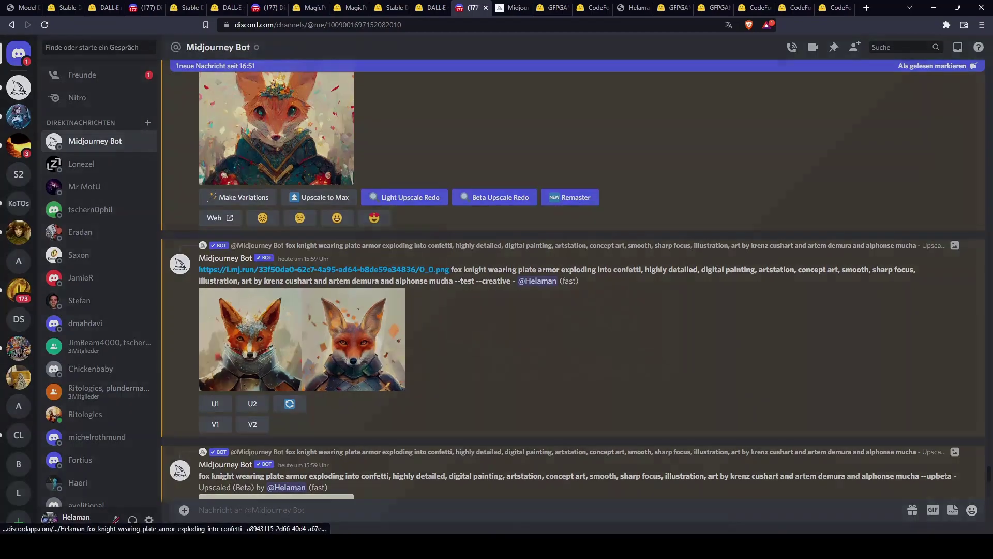
click(300, 336)
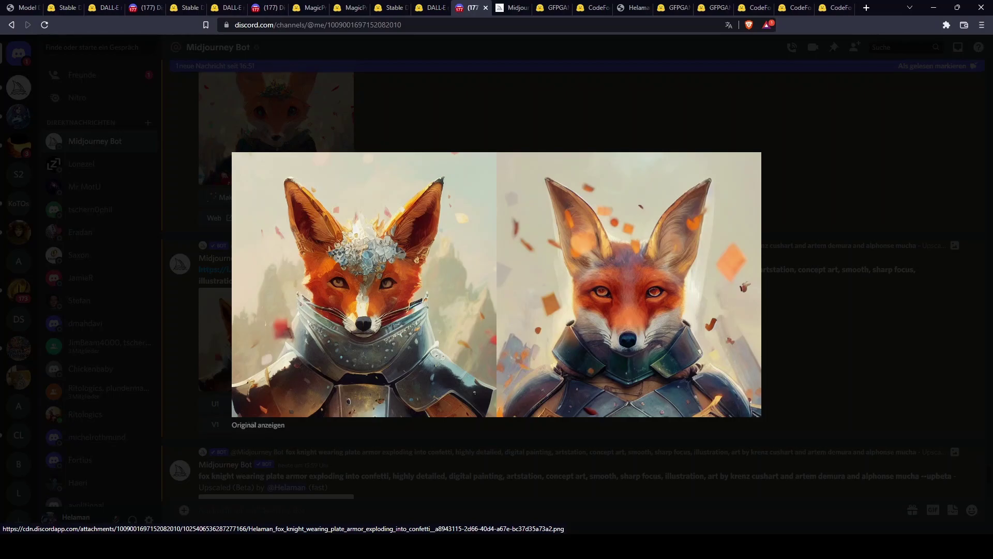
key(Escape)
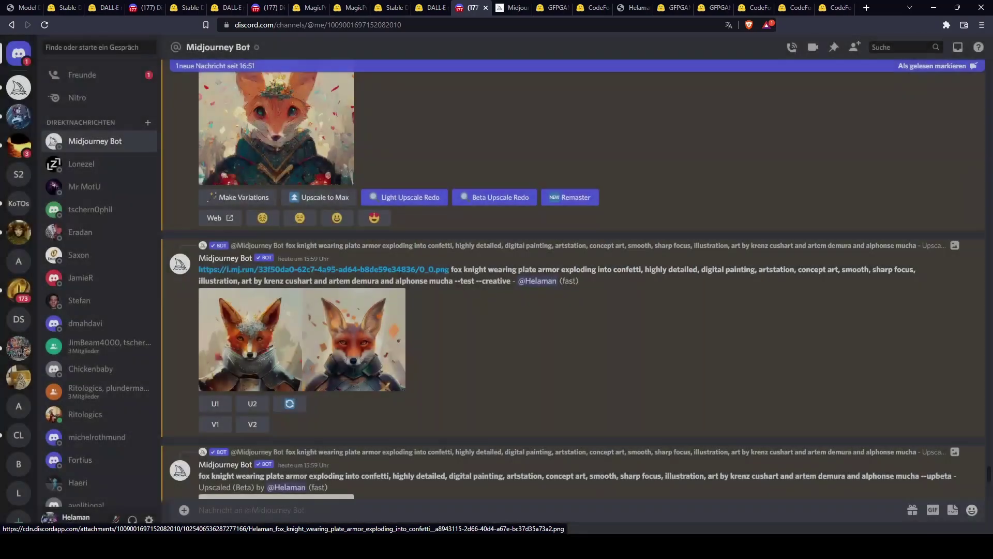
Compare the --upbeta and --uplight fox knight upscales, enlarging the light version and closing it again.
scroll(569, 284, down, 6)
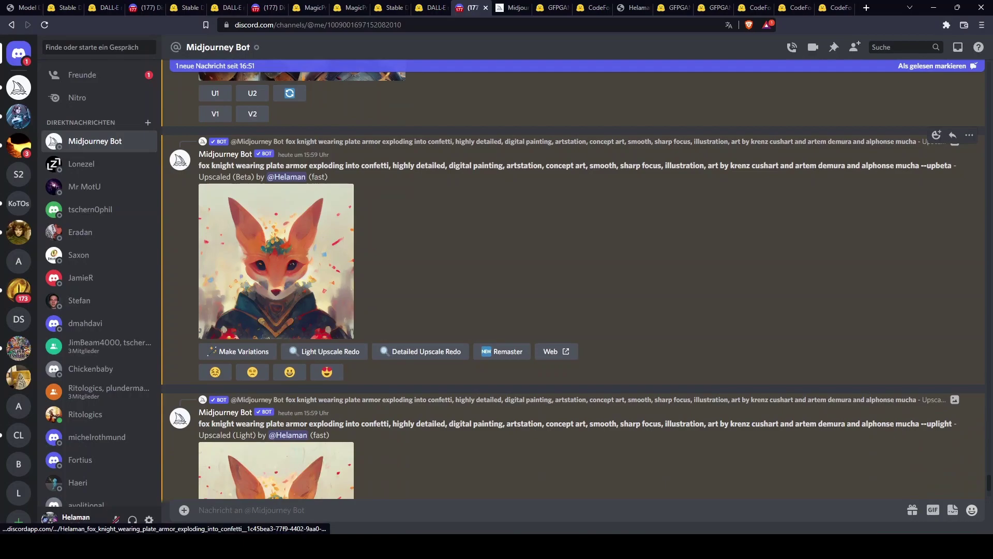
scroll(573, 285, down, 2)
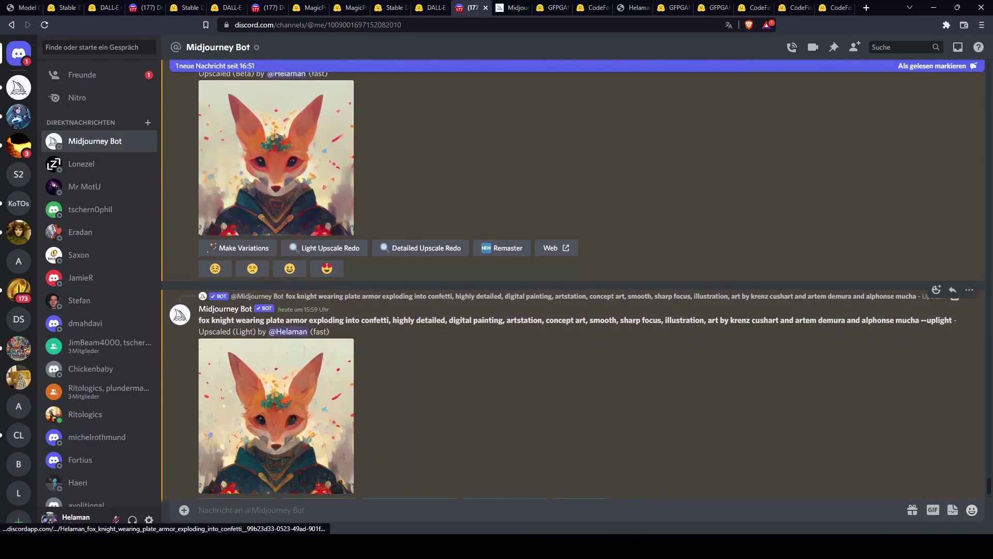
click(276, 414)
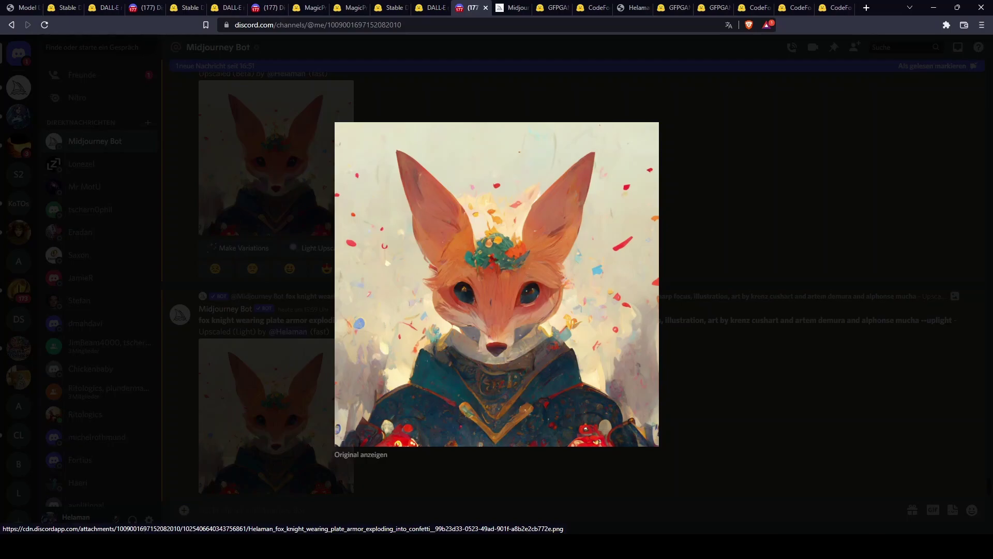
key(Escape)
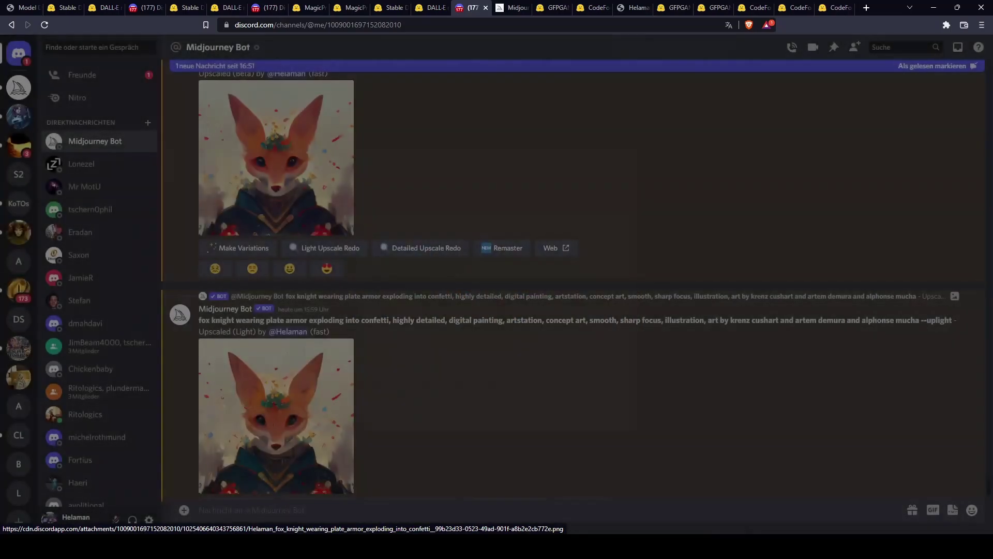
scroll(574, 286, down, 2)
scroll(573, 279, up, 1)
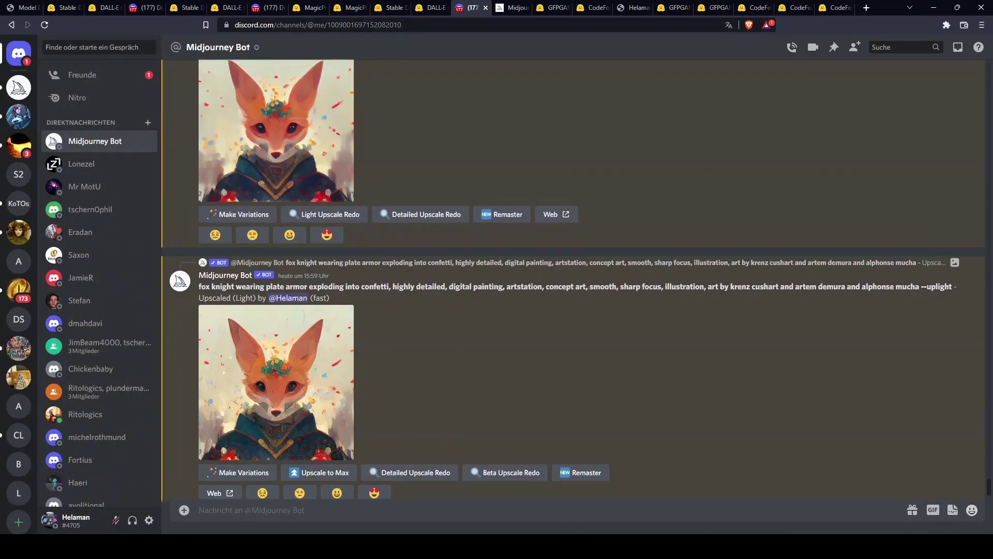
drag(394, 286, 505, 286)
On the Midjourney website, view the magic orb image's prompt in the Community Feed, and open the Styles and Dictionary libraries.
click(512, 8)
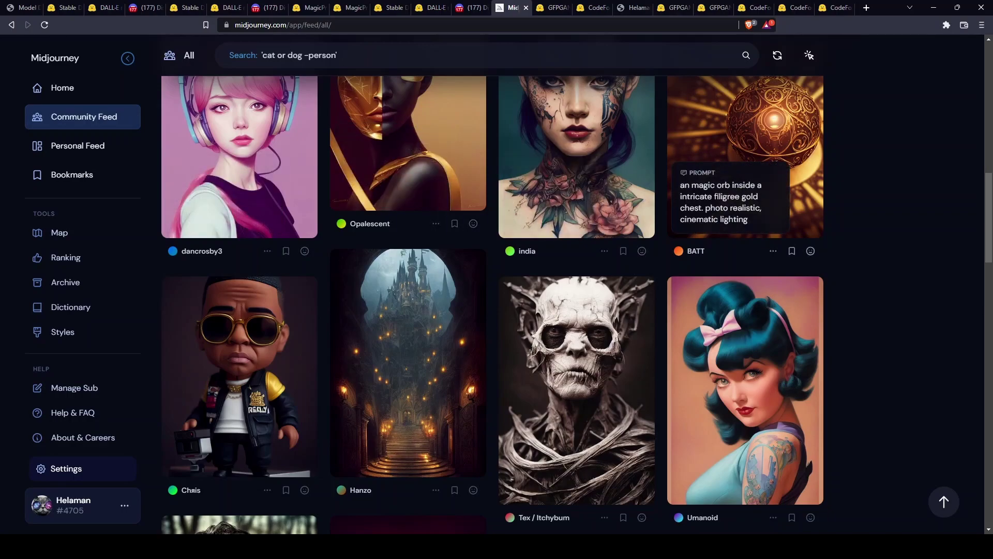
drag(680, 208, 704, 207)
click(732, 197)
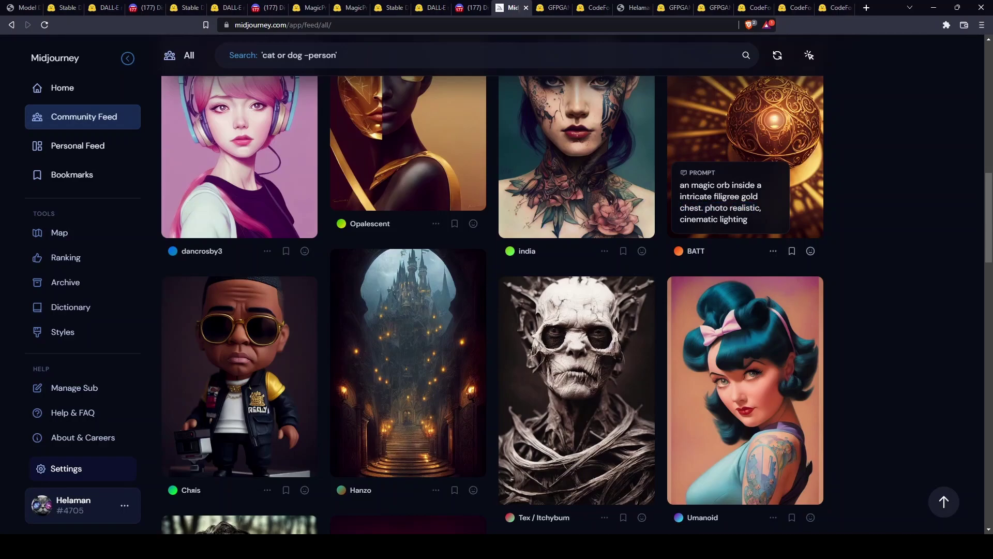
mouse_move(225, 430)
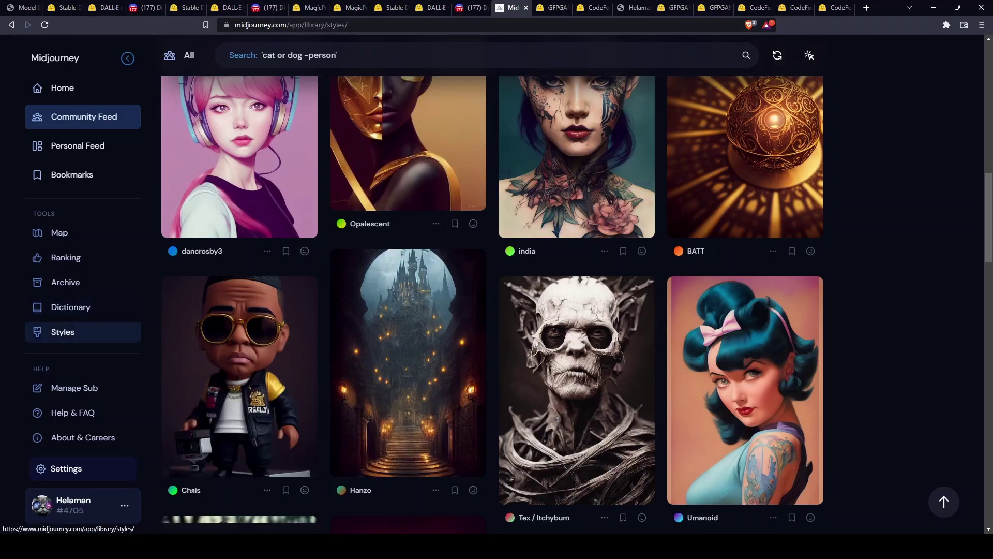
click(62, 332)
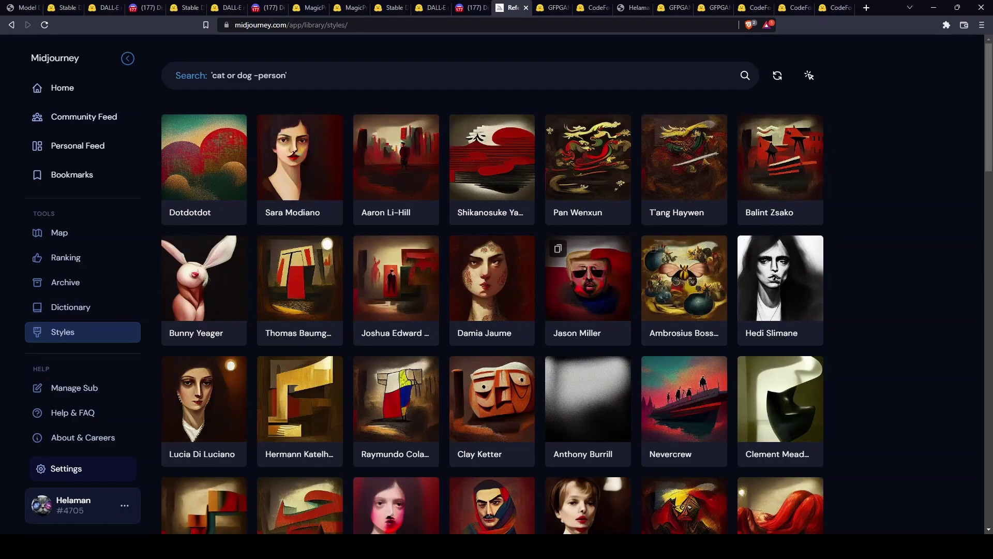
click(70, 306)
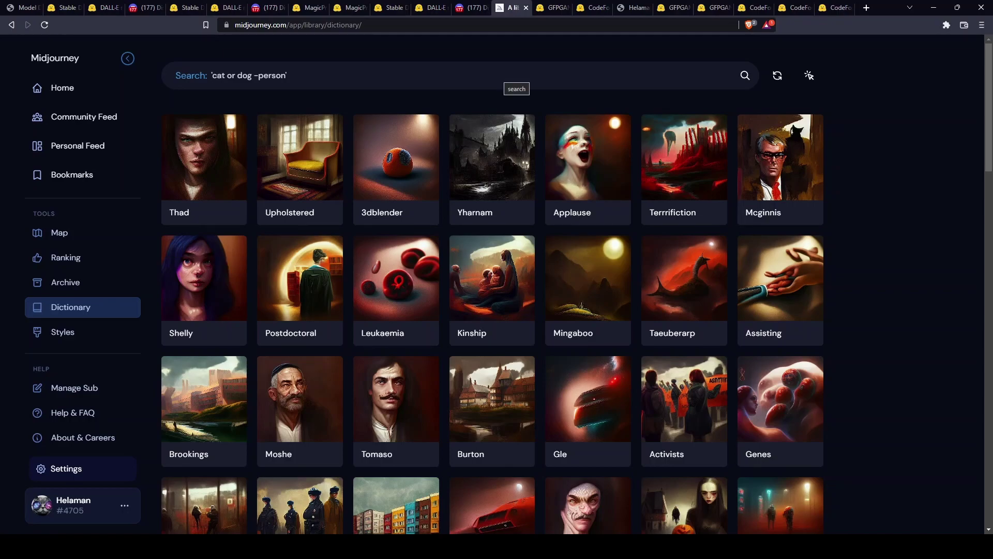
Show the empty GFPGAN and CodeFormer face restoration spaces on Hugging Face.
click(554, 7)
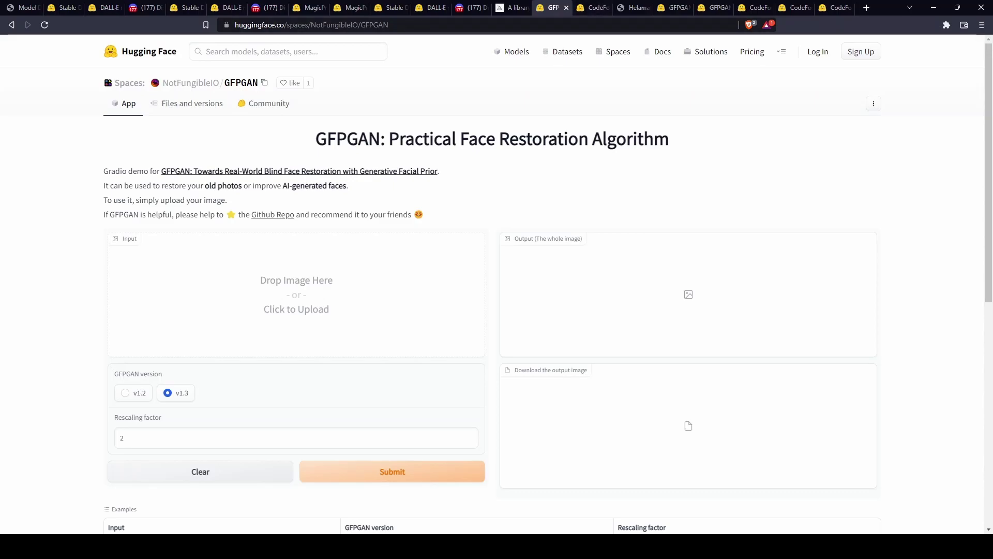
key(ctrl+Tab)
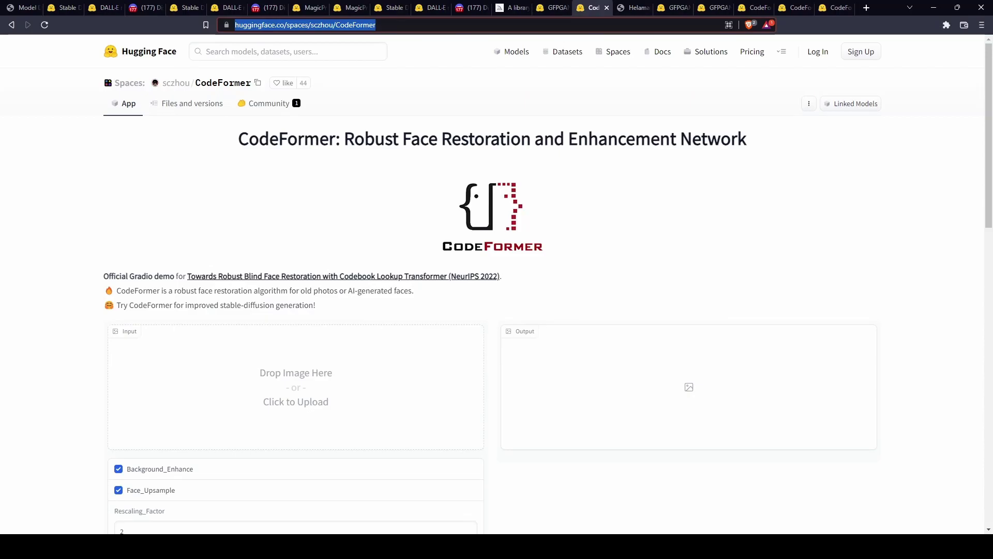
Compare the original woman pirate portrait with its GFPGAN v1.2 and v1.3 restorations.
key(ctrl+Tab)
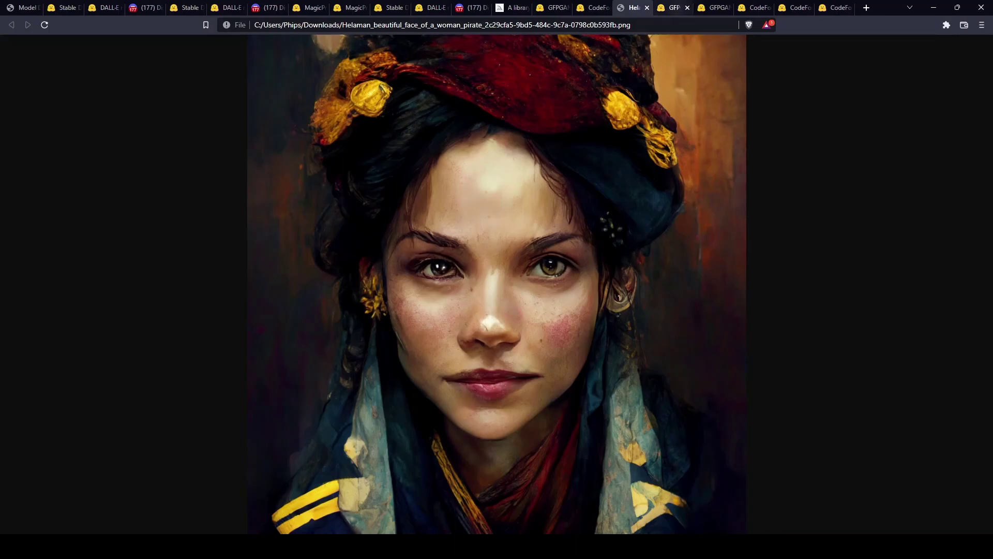
key(ctrl+Tab)
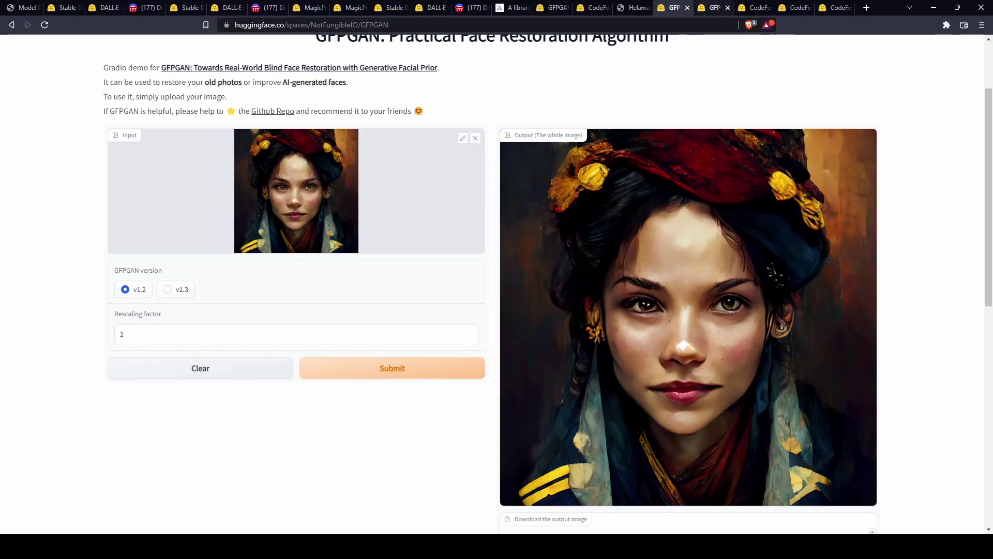
key(ctrl+Tab)
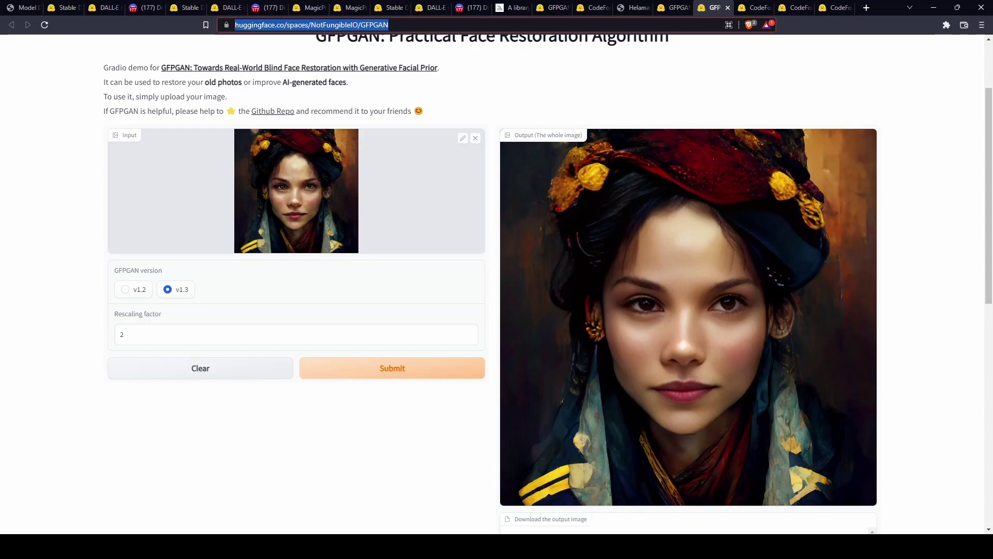
Compare the CodeFormer restorations at fidelity 0, 0.5 and 1 with the original portrait, ending on the 0.5 version.
key(ctrl+Tab)
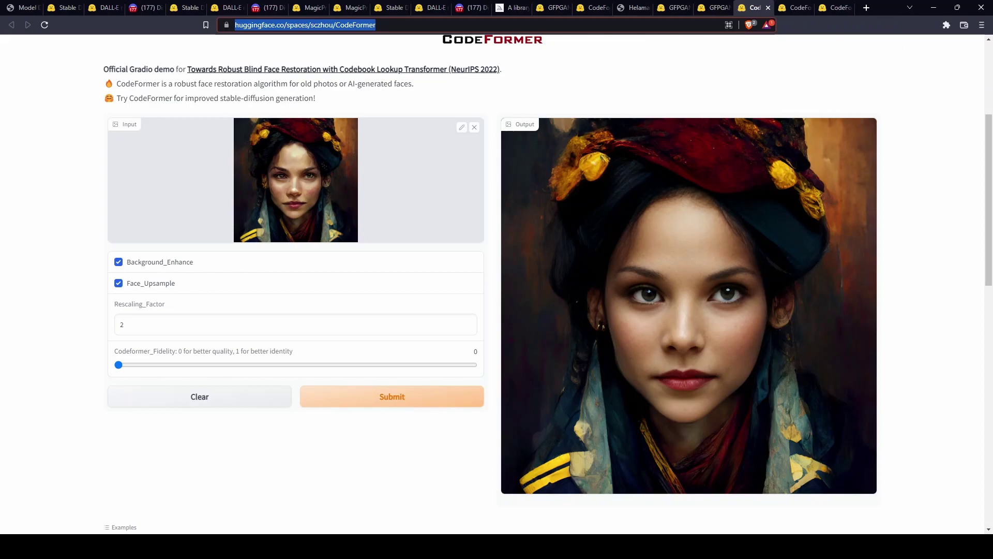
click(634, 7)
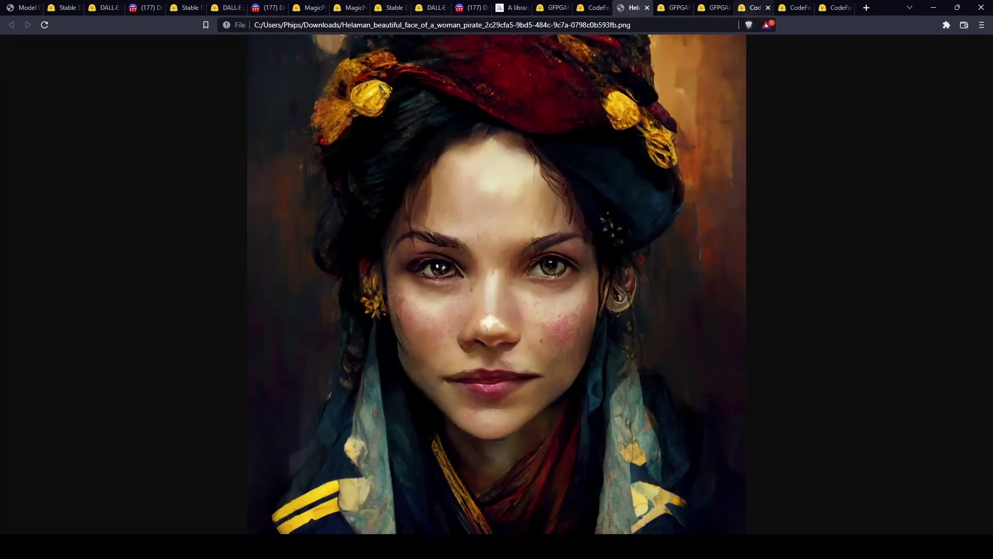
click(792, 7)
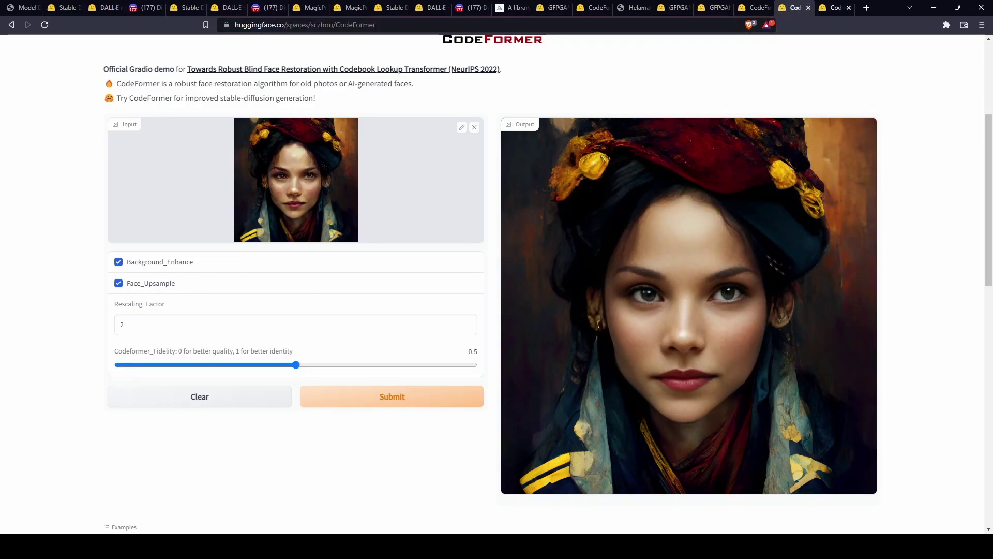
key(ctrl+Tab)
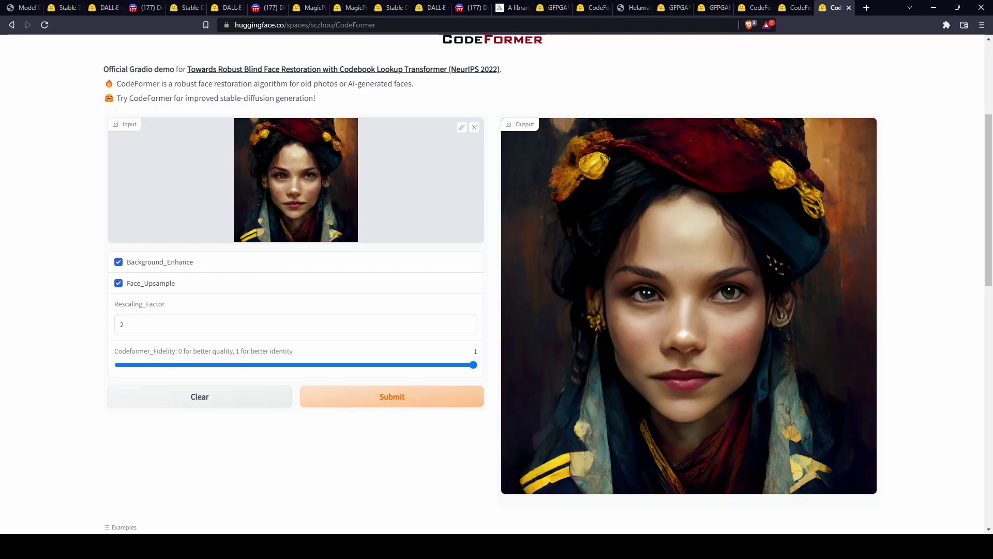
key(ctrl+shift+Tab)
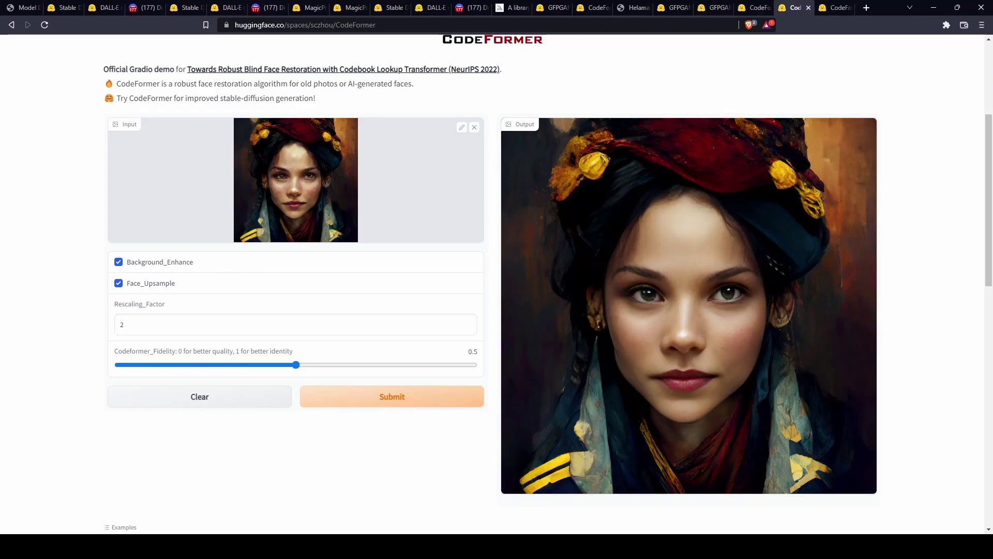
Switch to the untitled paint.net image with the portrait pairs and examine the side-by-side originals and restored faces down the canvas.
click(531, 546)
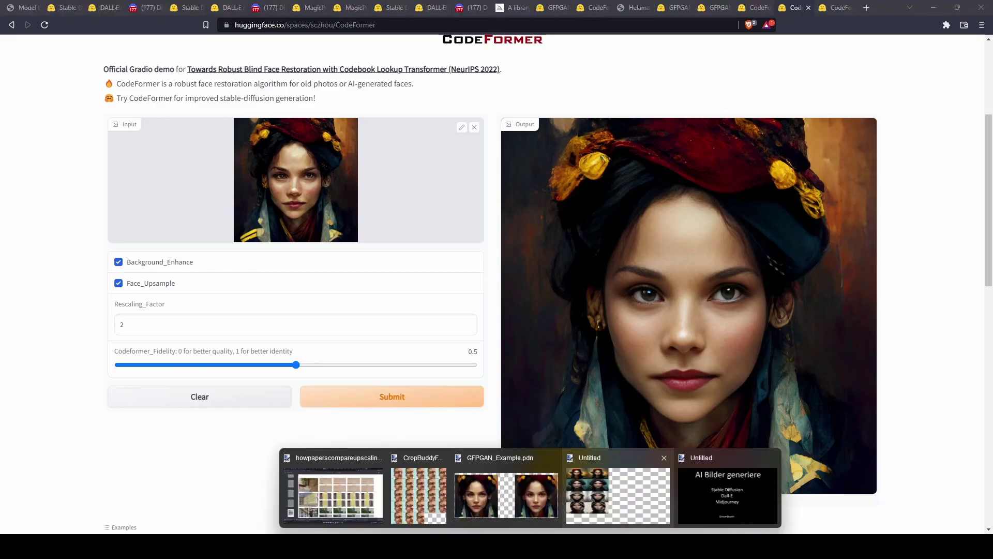
click(618, 491)
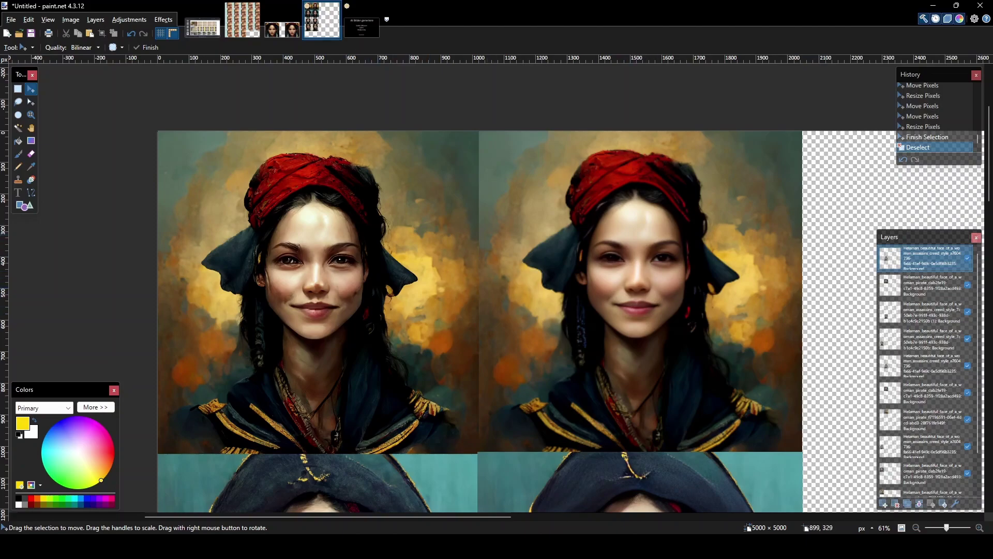
scroll(423, 240, down, 5)
scroll(424, 242, down, 2)
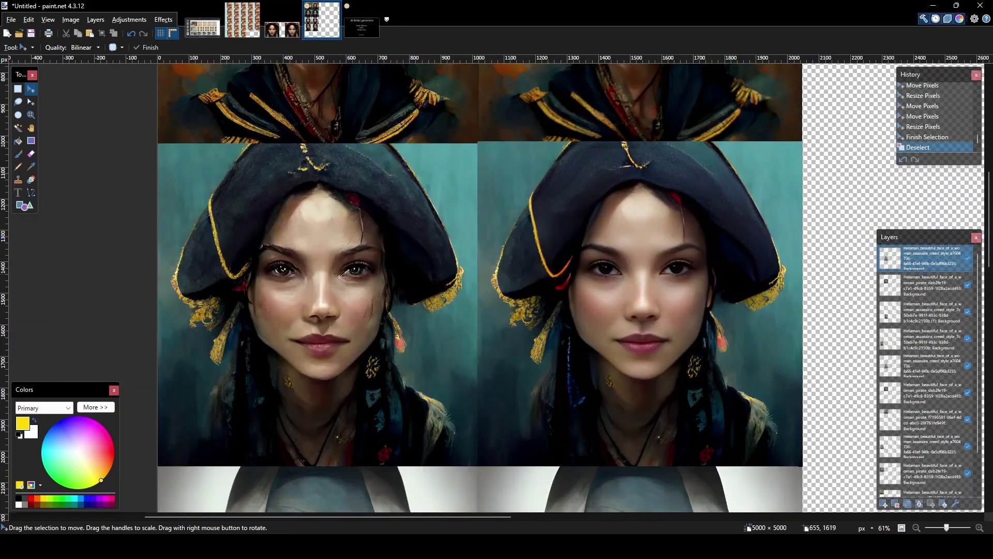
scroll(392, 304, down, 12)
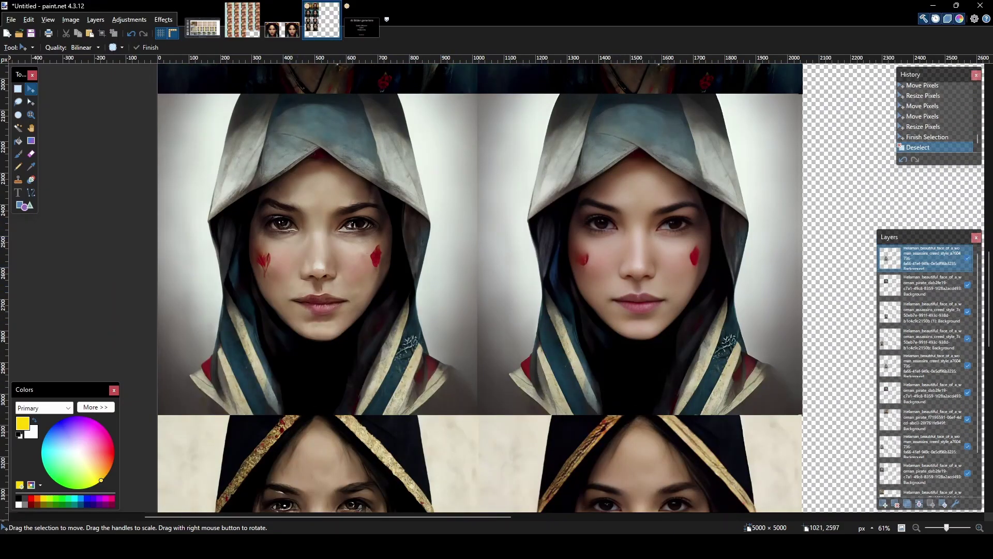
scroll(468, 274, down, 6)
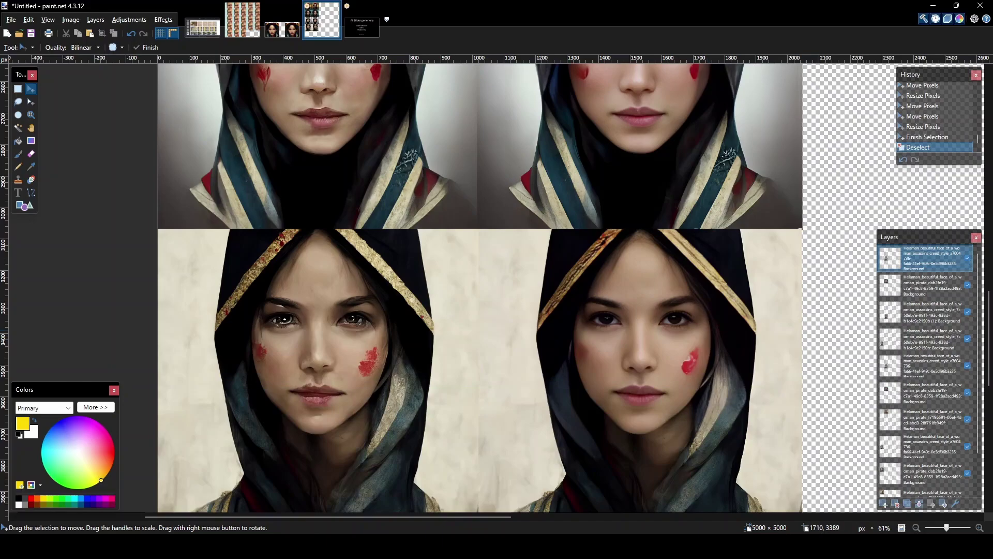